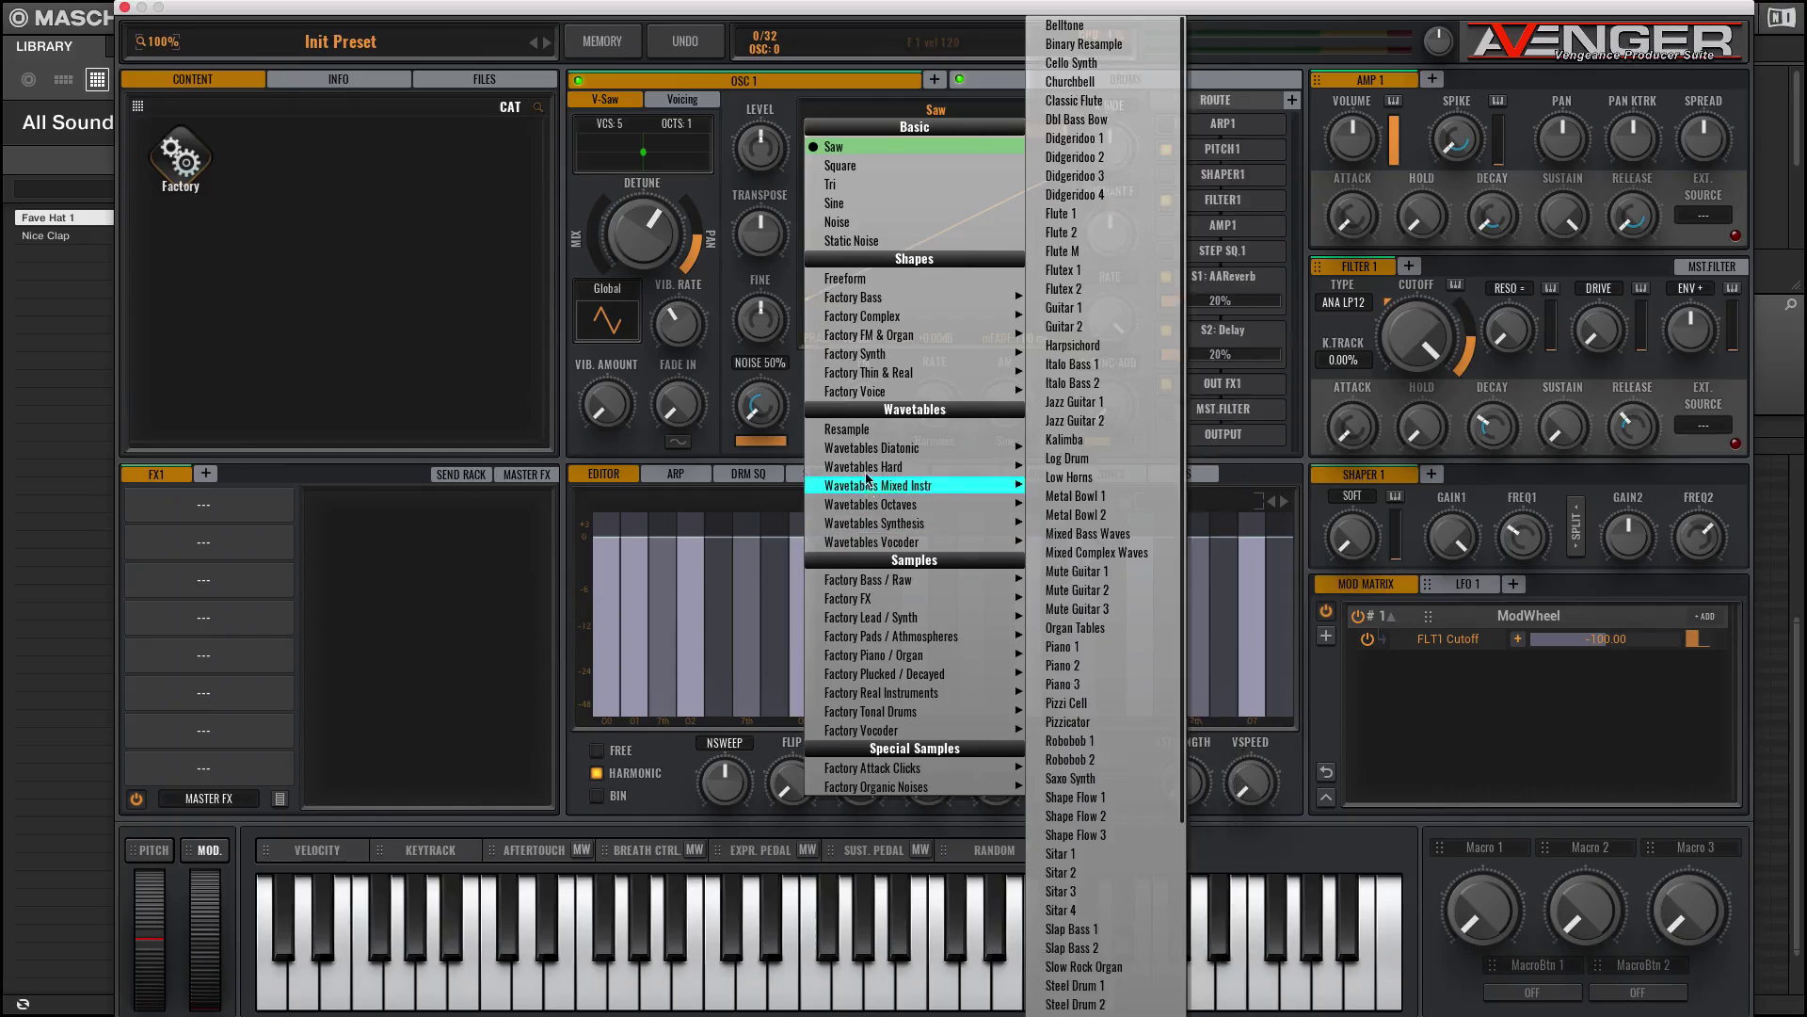
Step: Load the diatonic wavetable Sine First Orders into OSC 1 and switch off its AAReverb and Delay sends
mouse_move(869, 449)
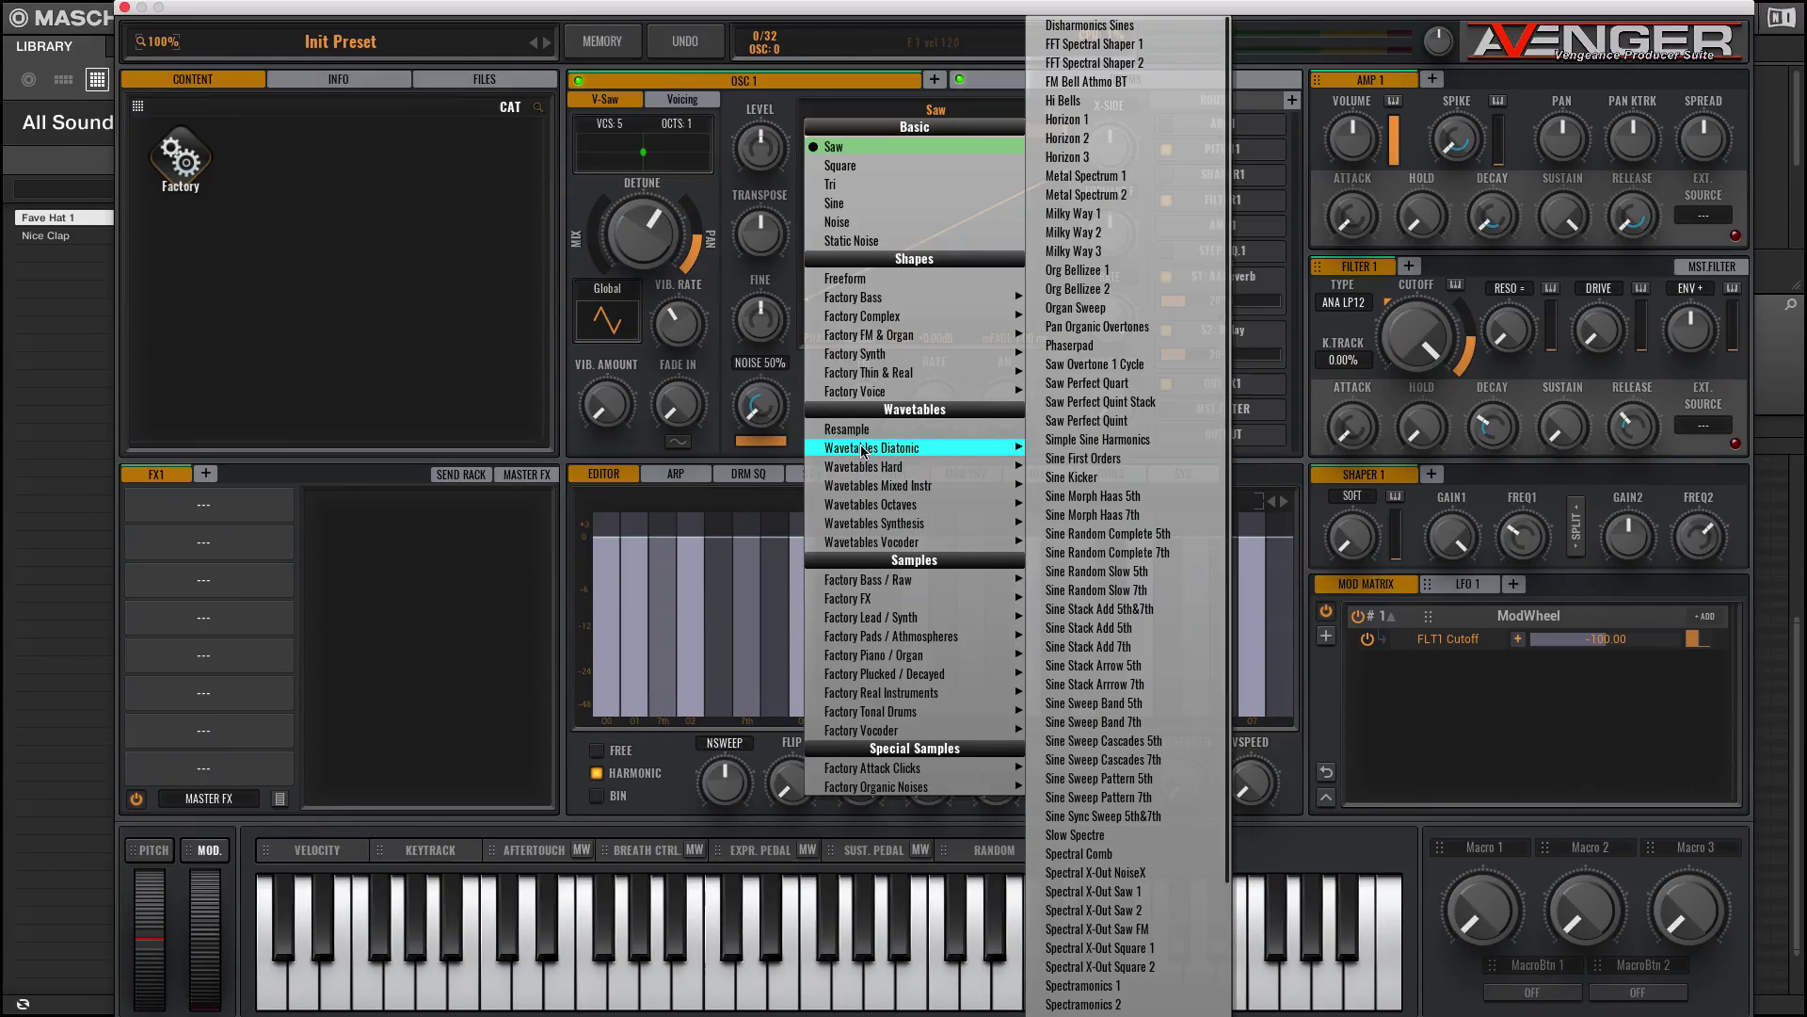
left_click(1111, 459)
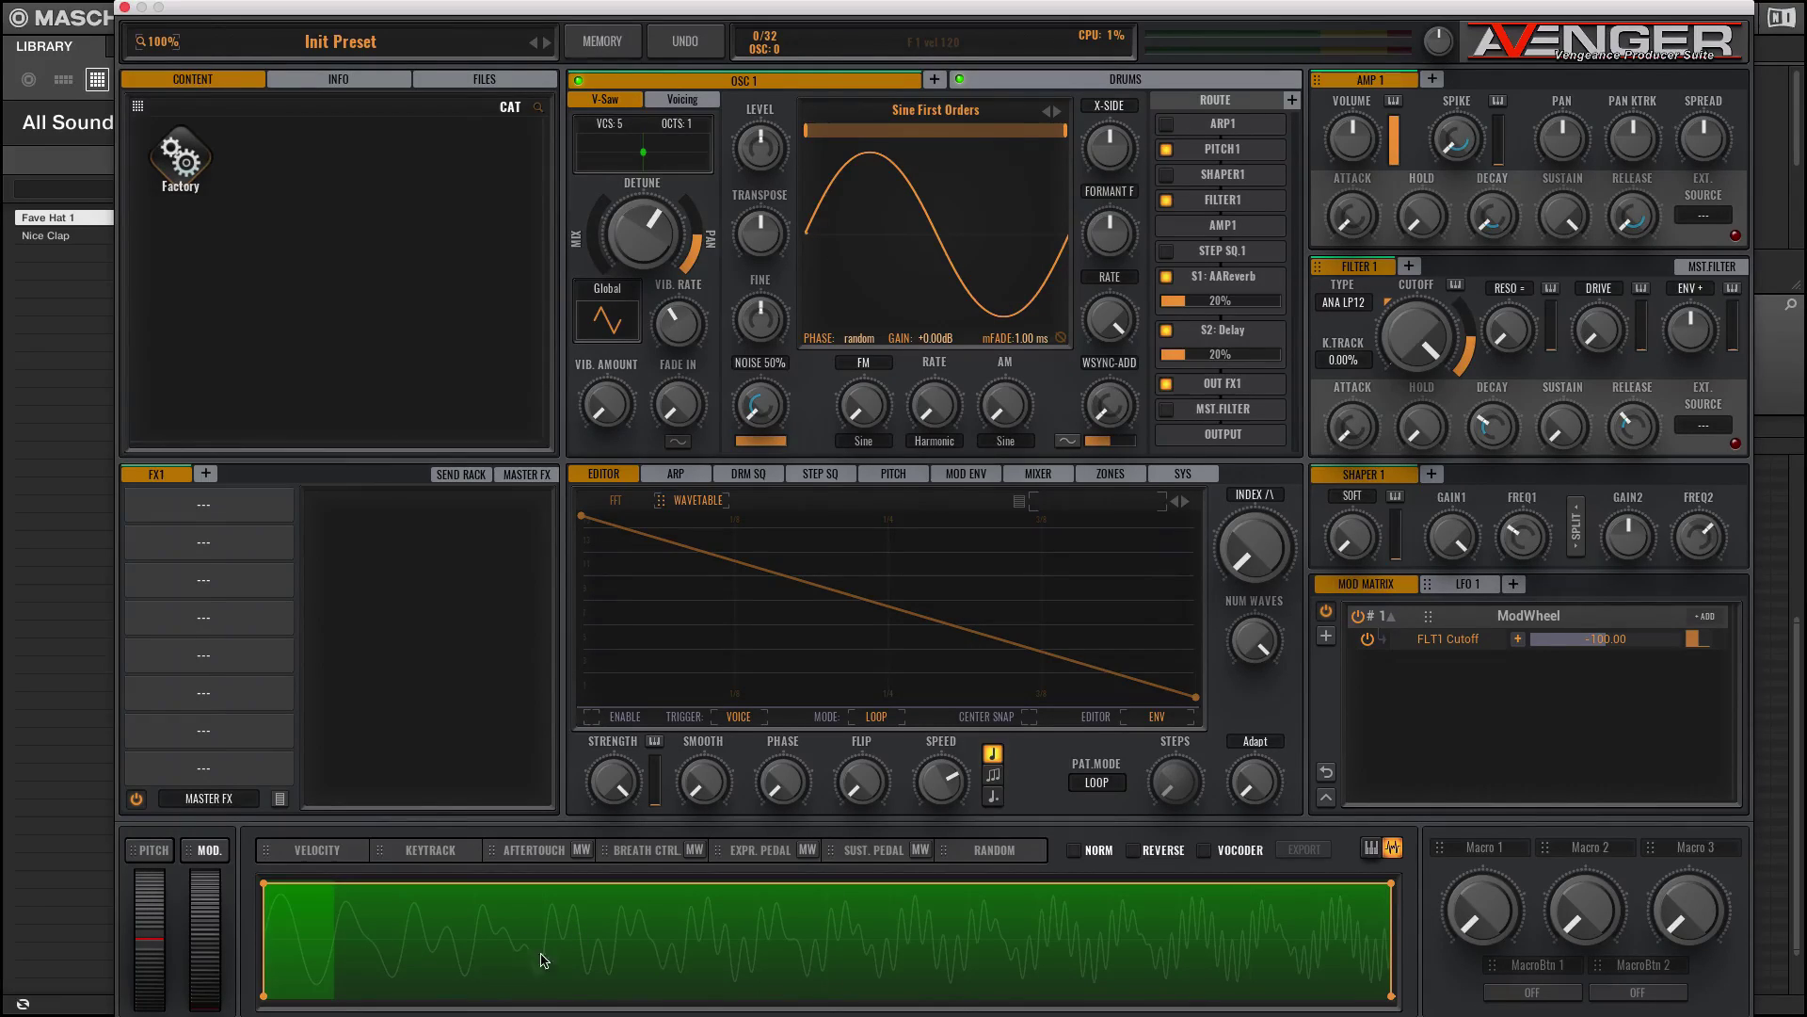
left_click(1165, 278)
Step: Sweep the wavetable index through the individual waves of Sine First Orders and return it to the first wave
left_click(308, 918)
left_click_drag(1251, 553, 1223, 420)
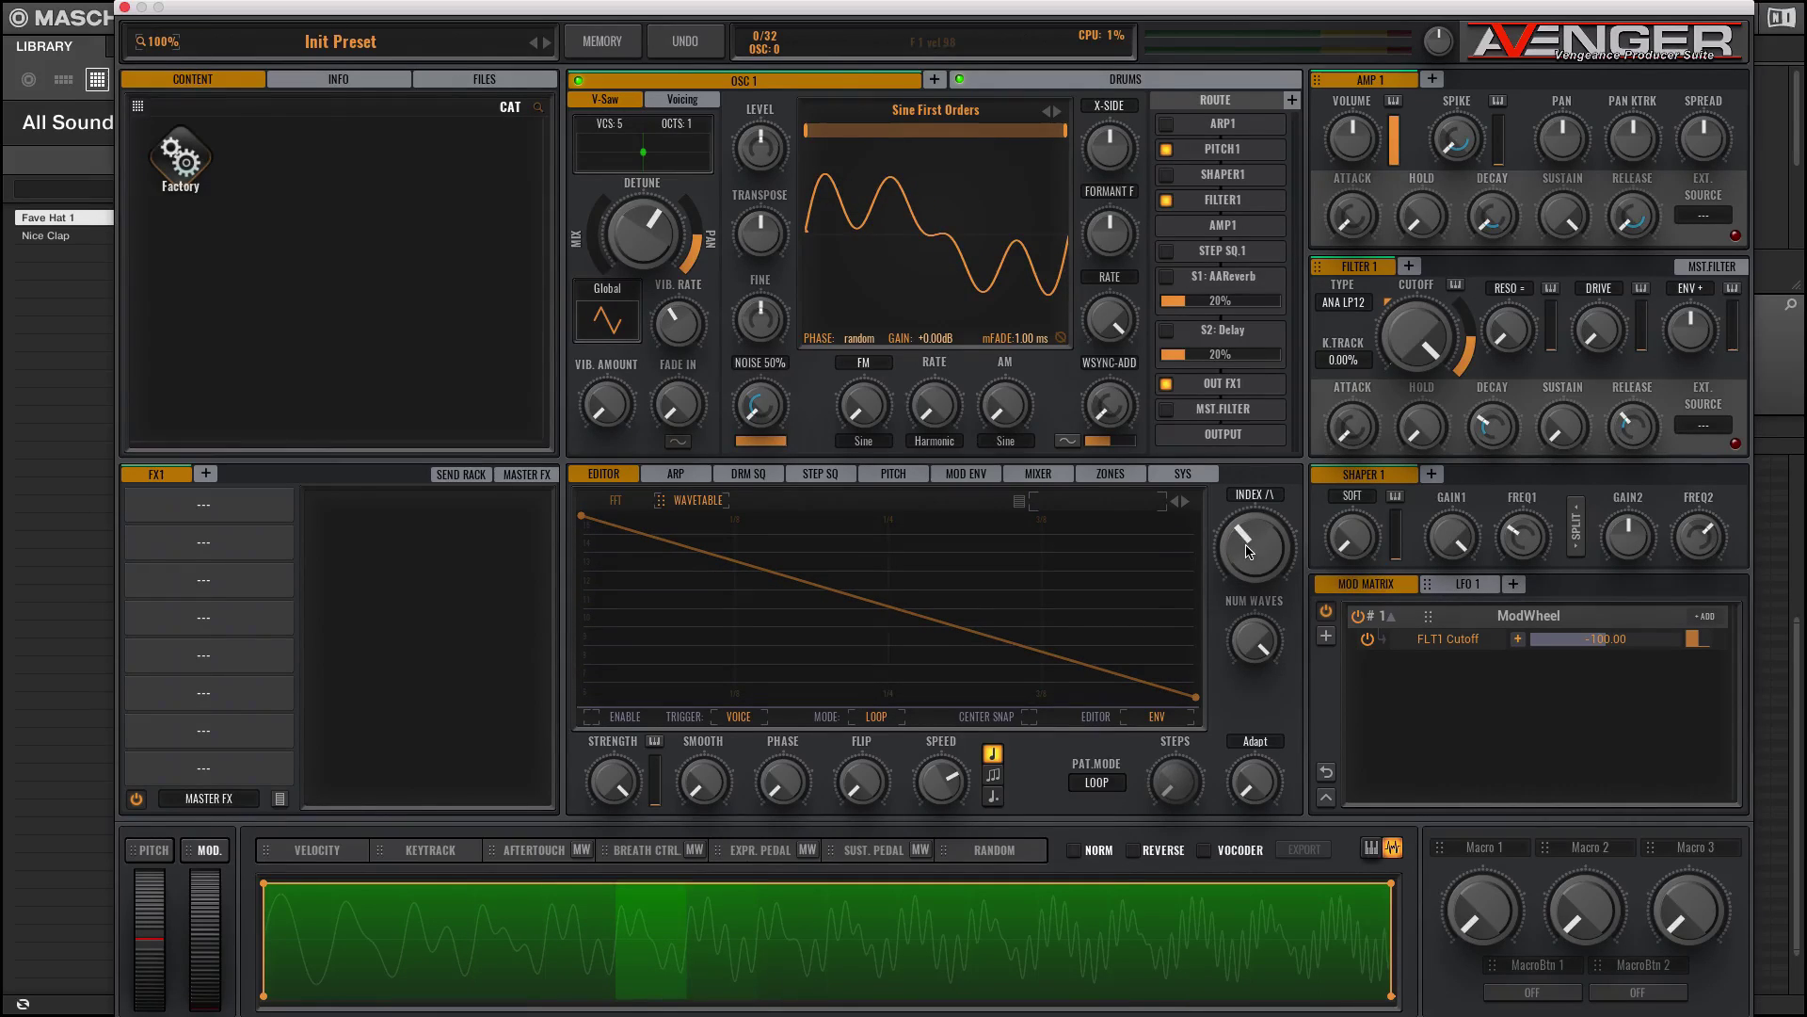
left_click_drag(1247, 551, 1248, 536)
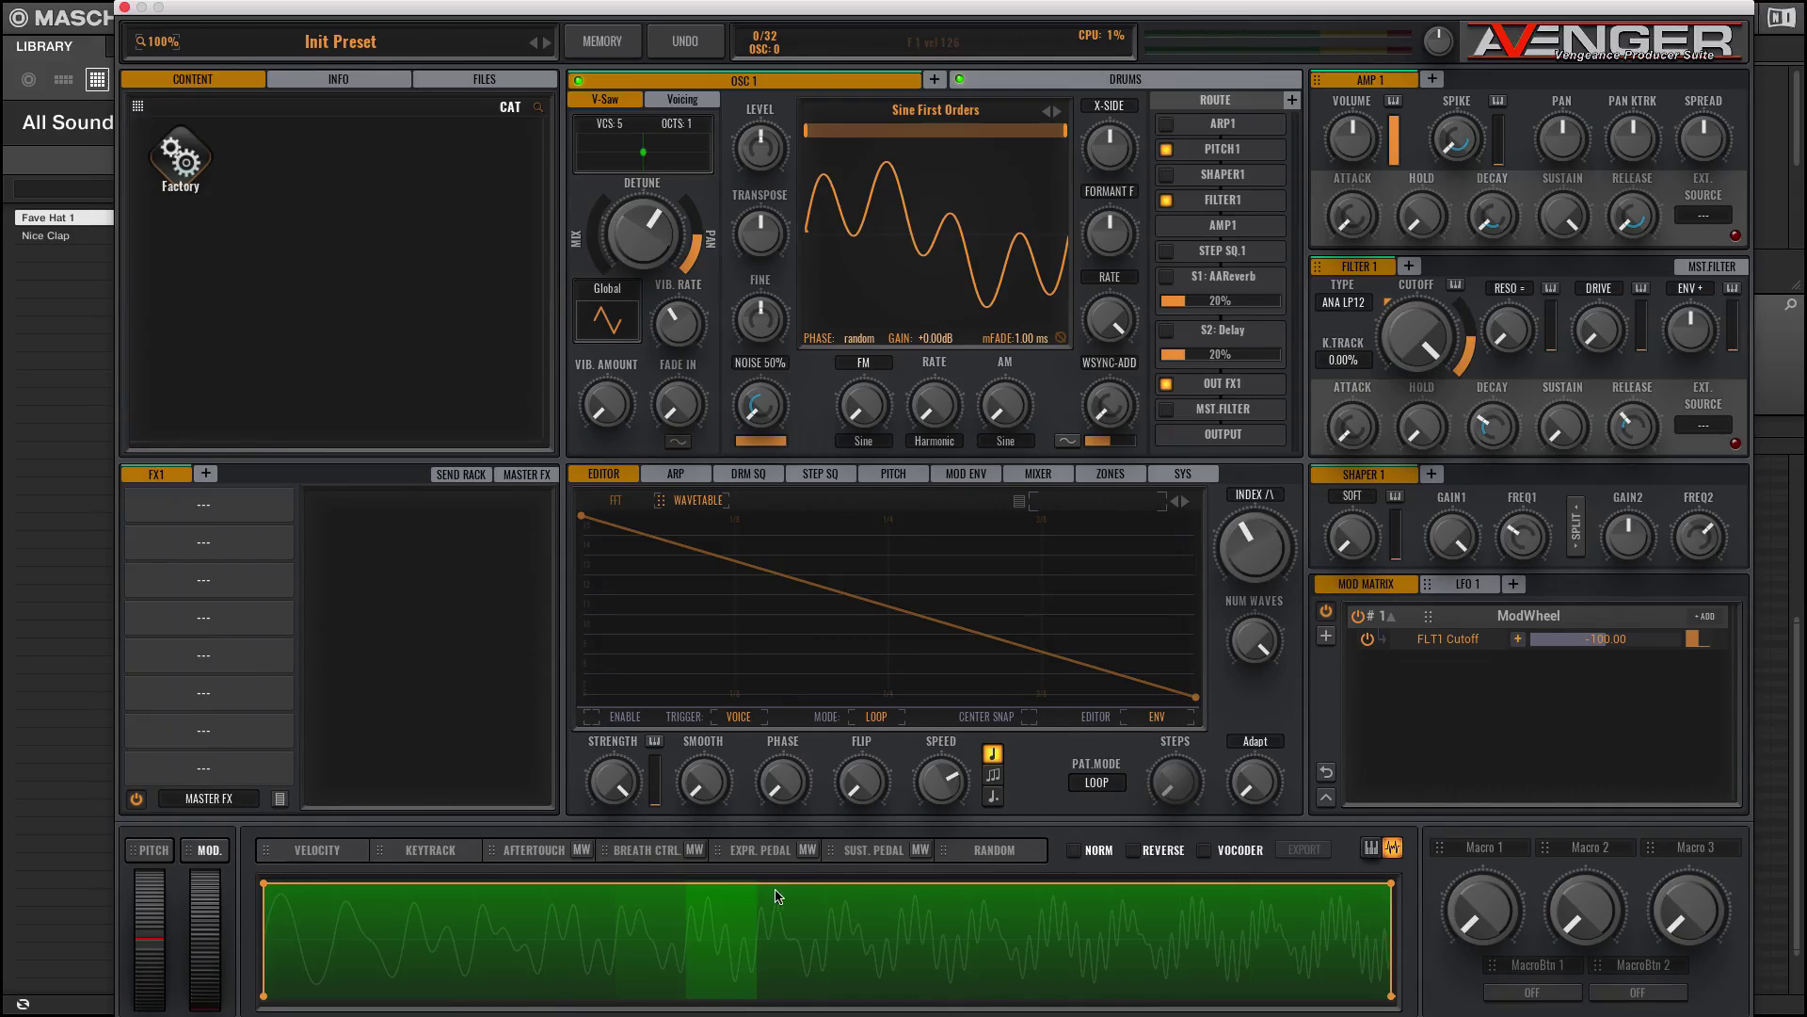
left_click_drag(1260, 565, 1251, 496)
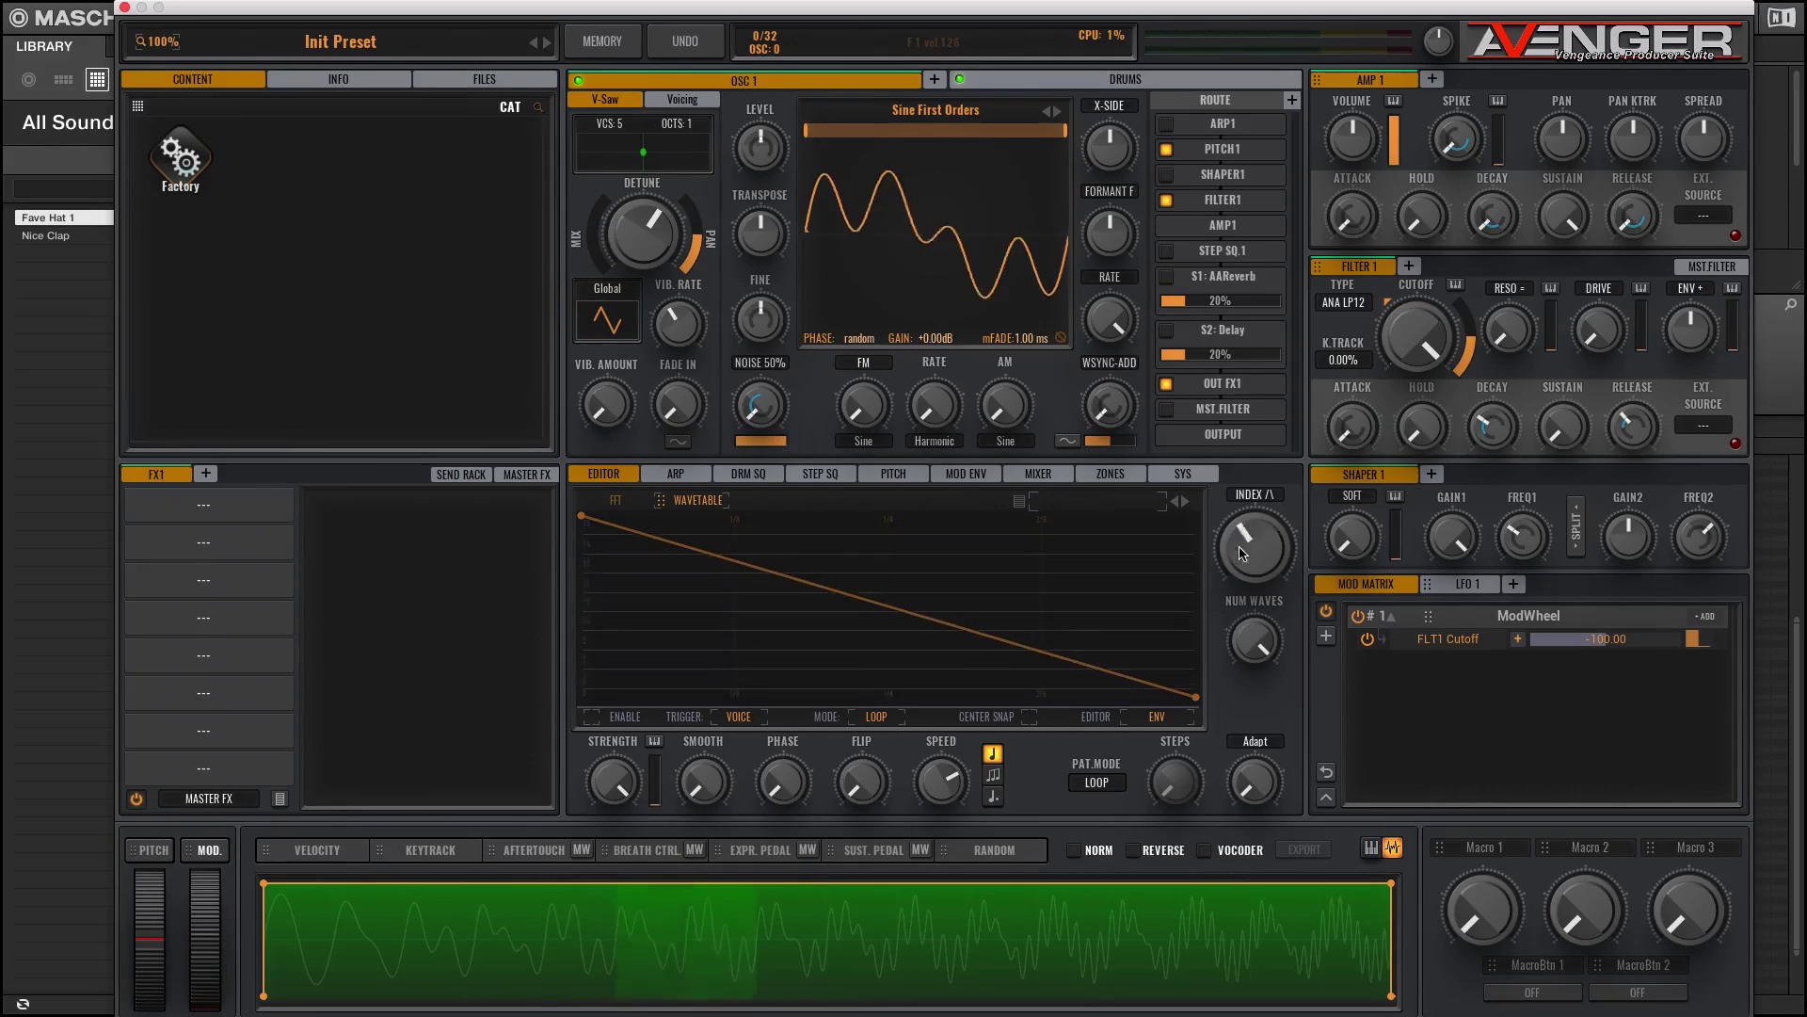
left_click_drag(1240, 493, 1235, 700)
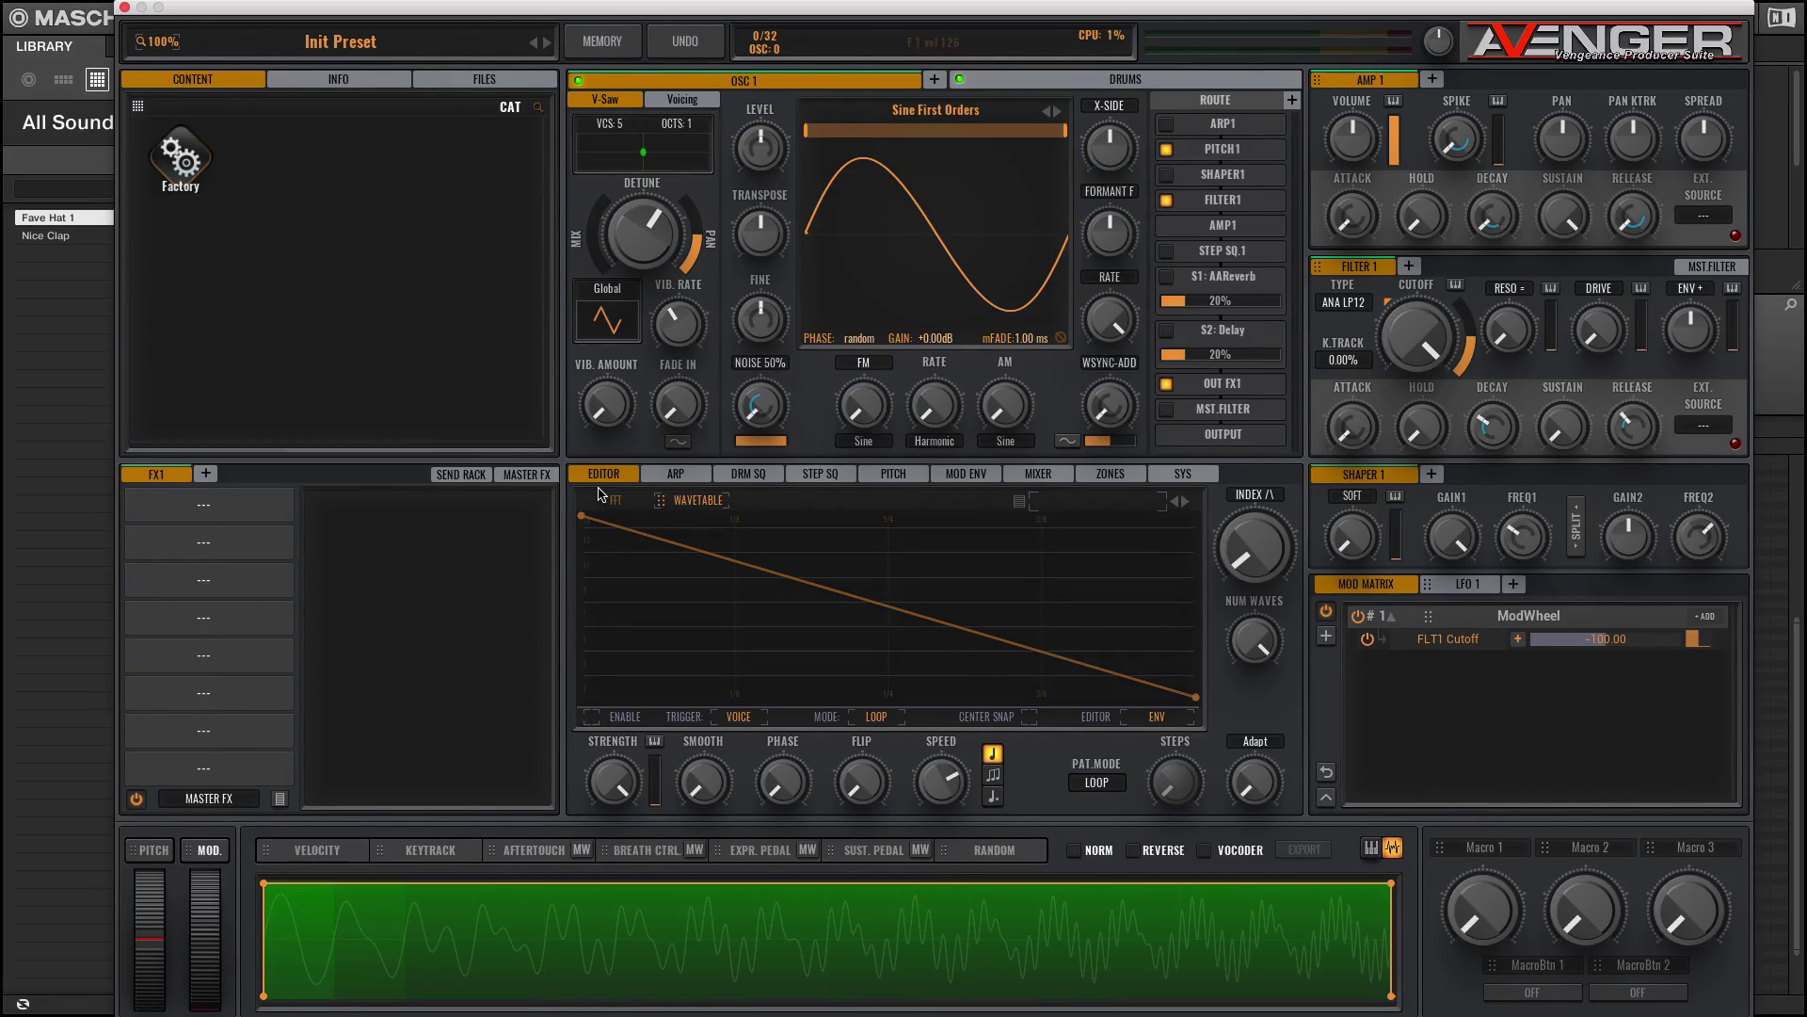
Step: Enable the wavetable envelope and reshape it with two added points so it rises, falls to the baseline and rises to maximum
left_click(592, 717)
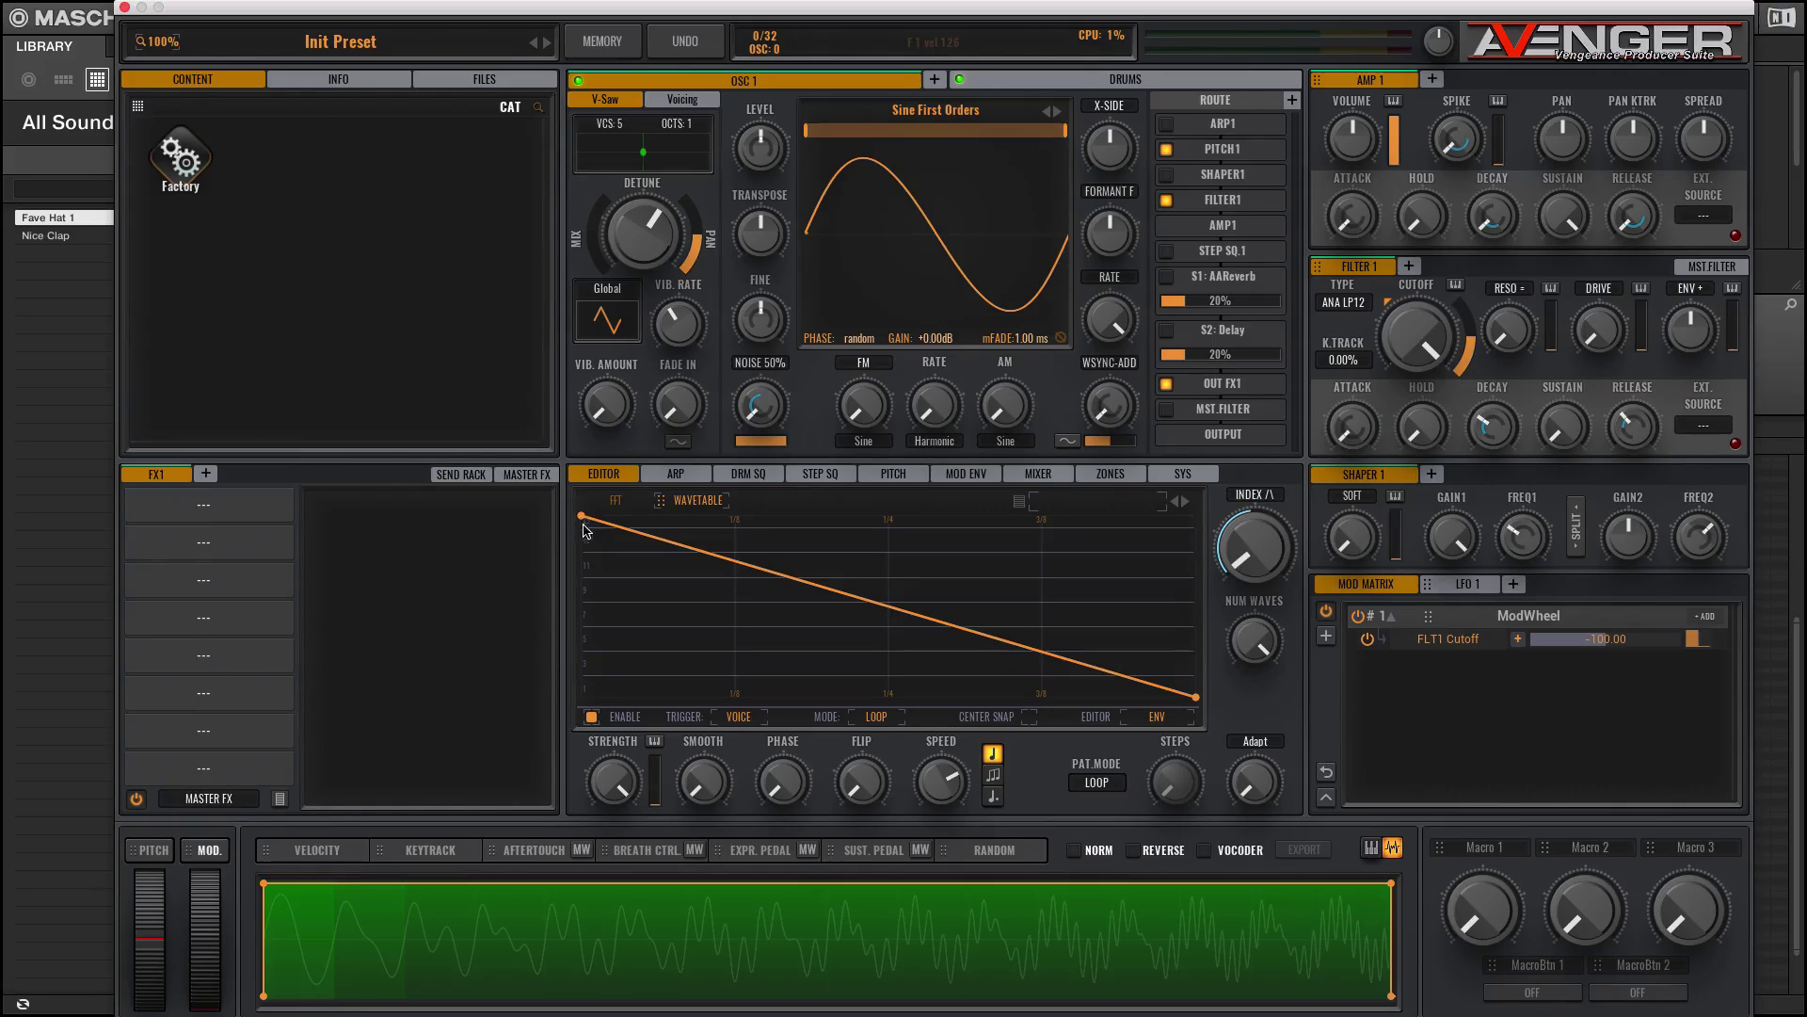
left_click_drag(582, 517, 621, 744)
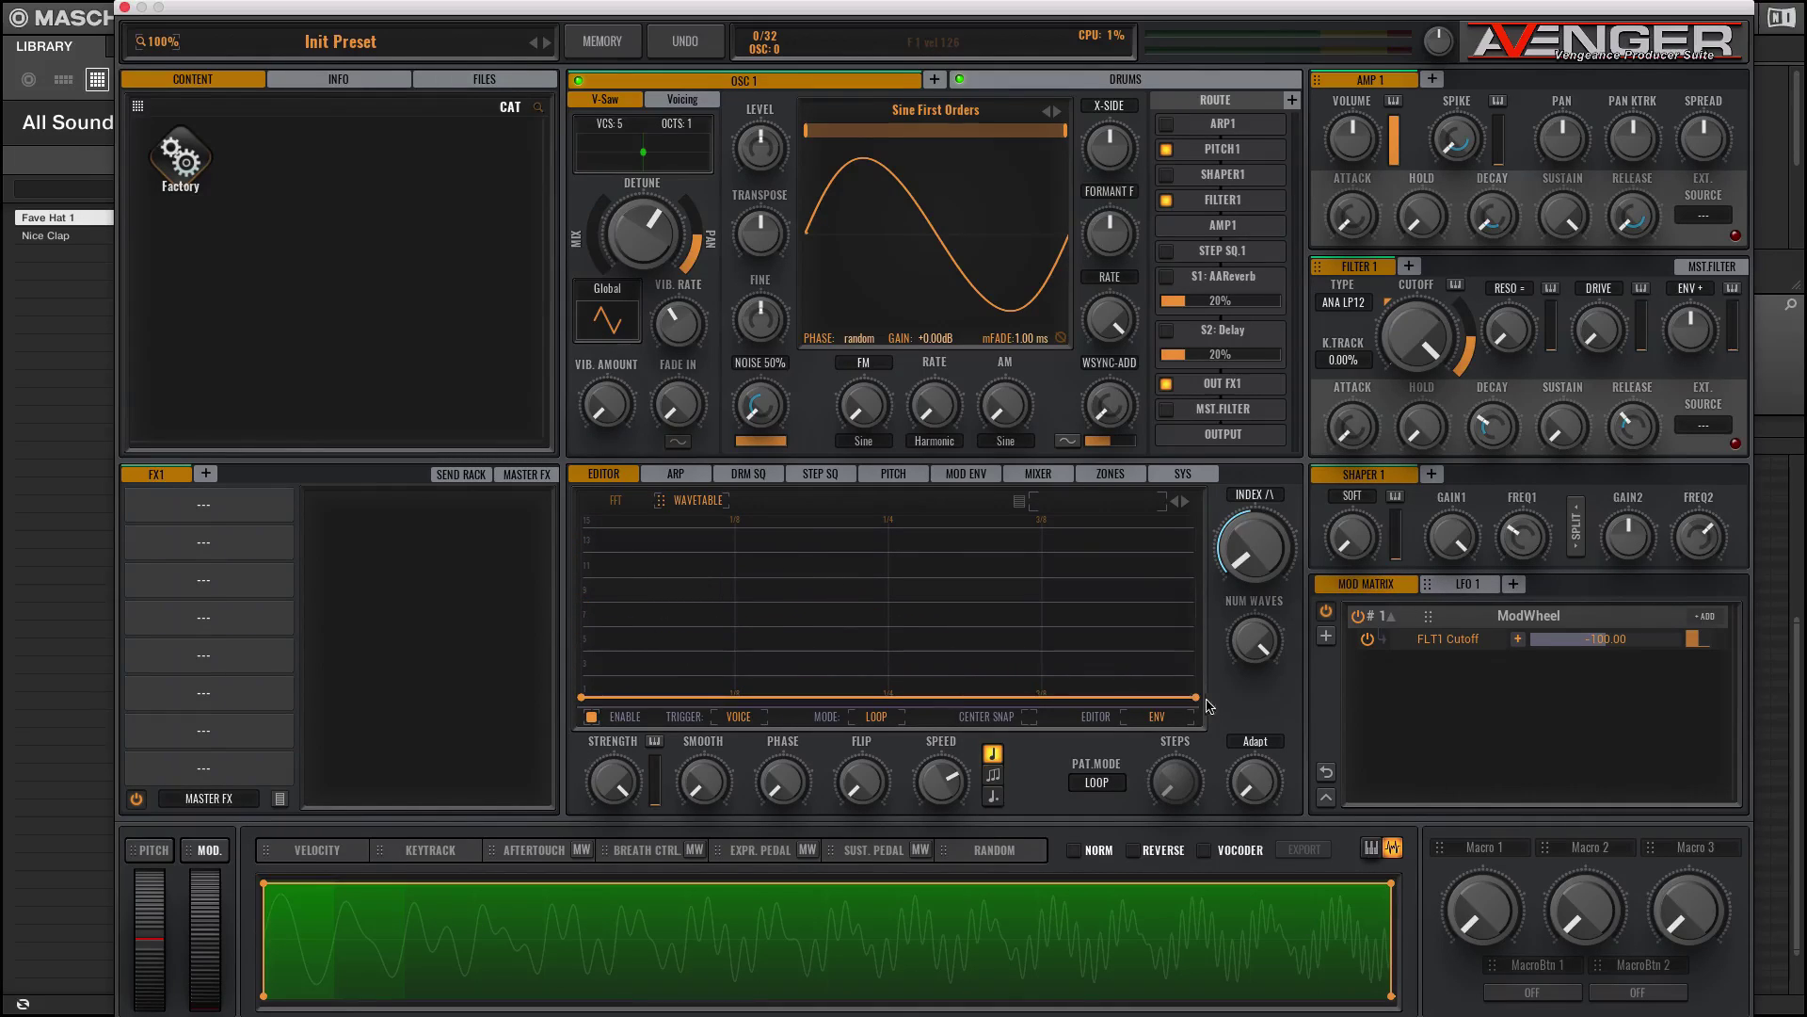
left_click_drag(1195, 697, 1198, 519)
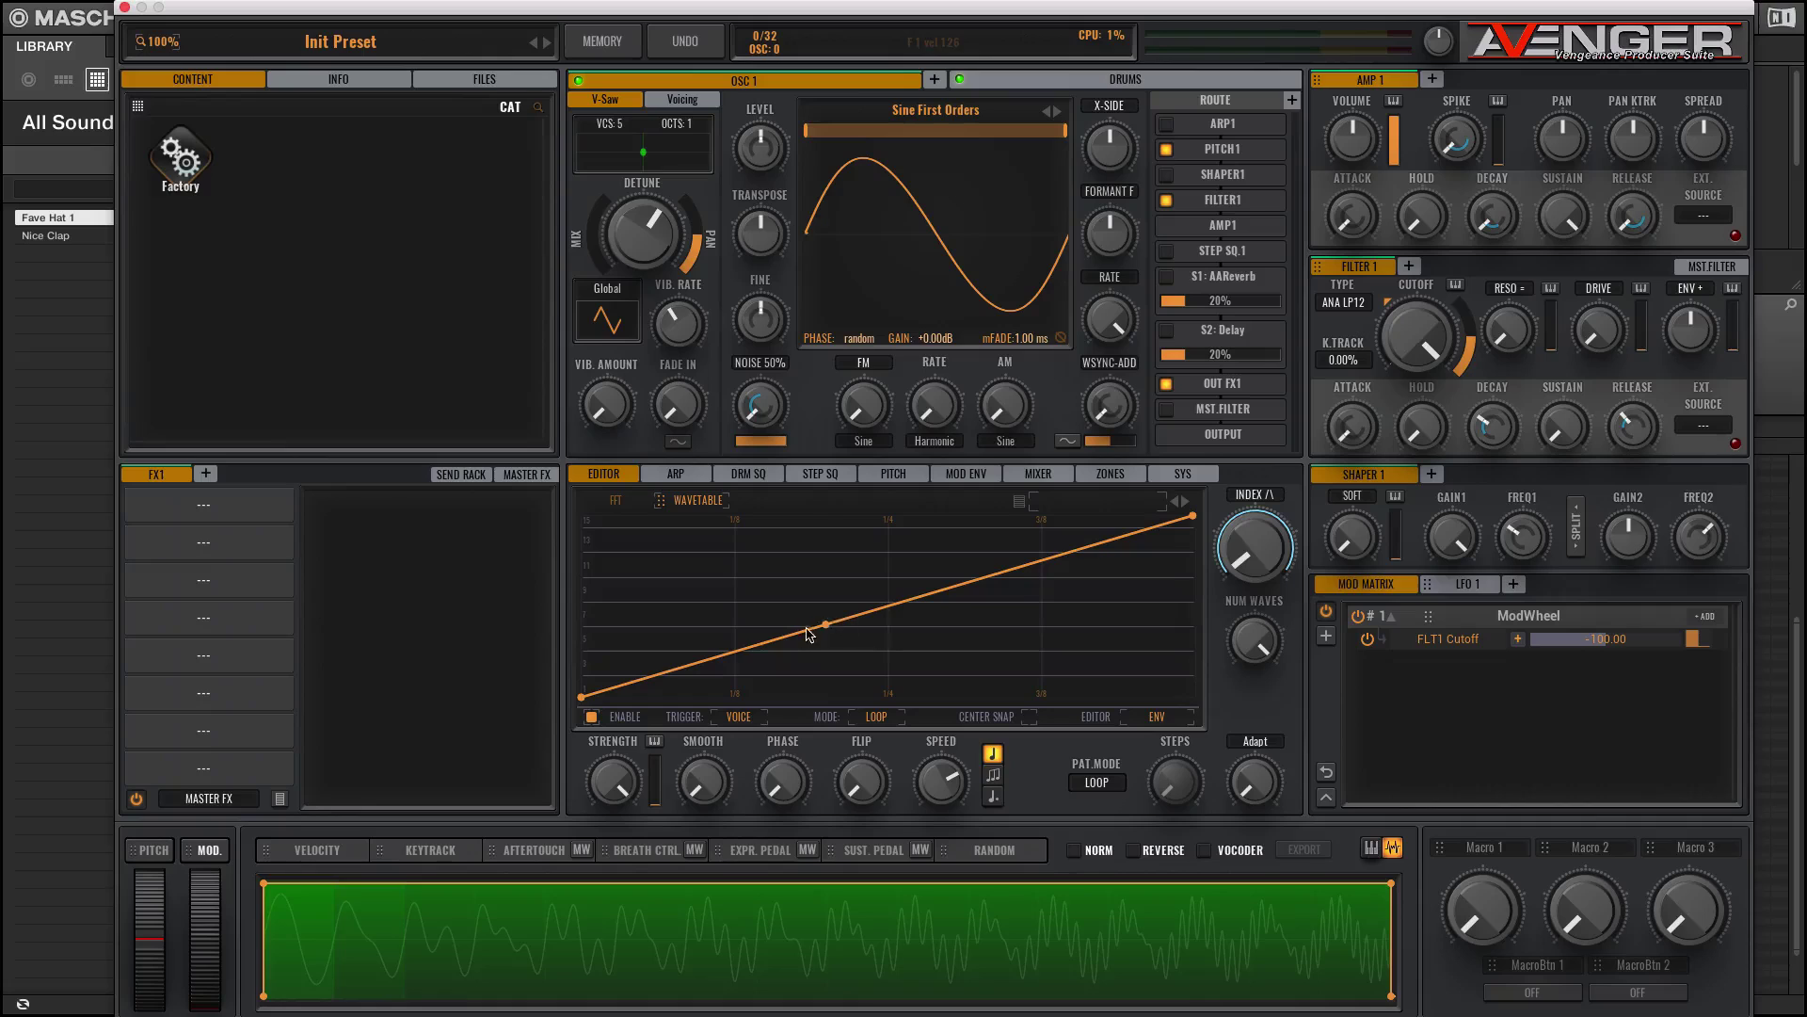
left_click_drag(827, 626, 780, 551)
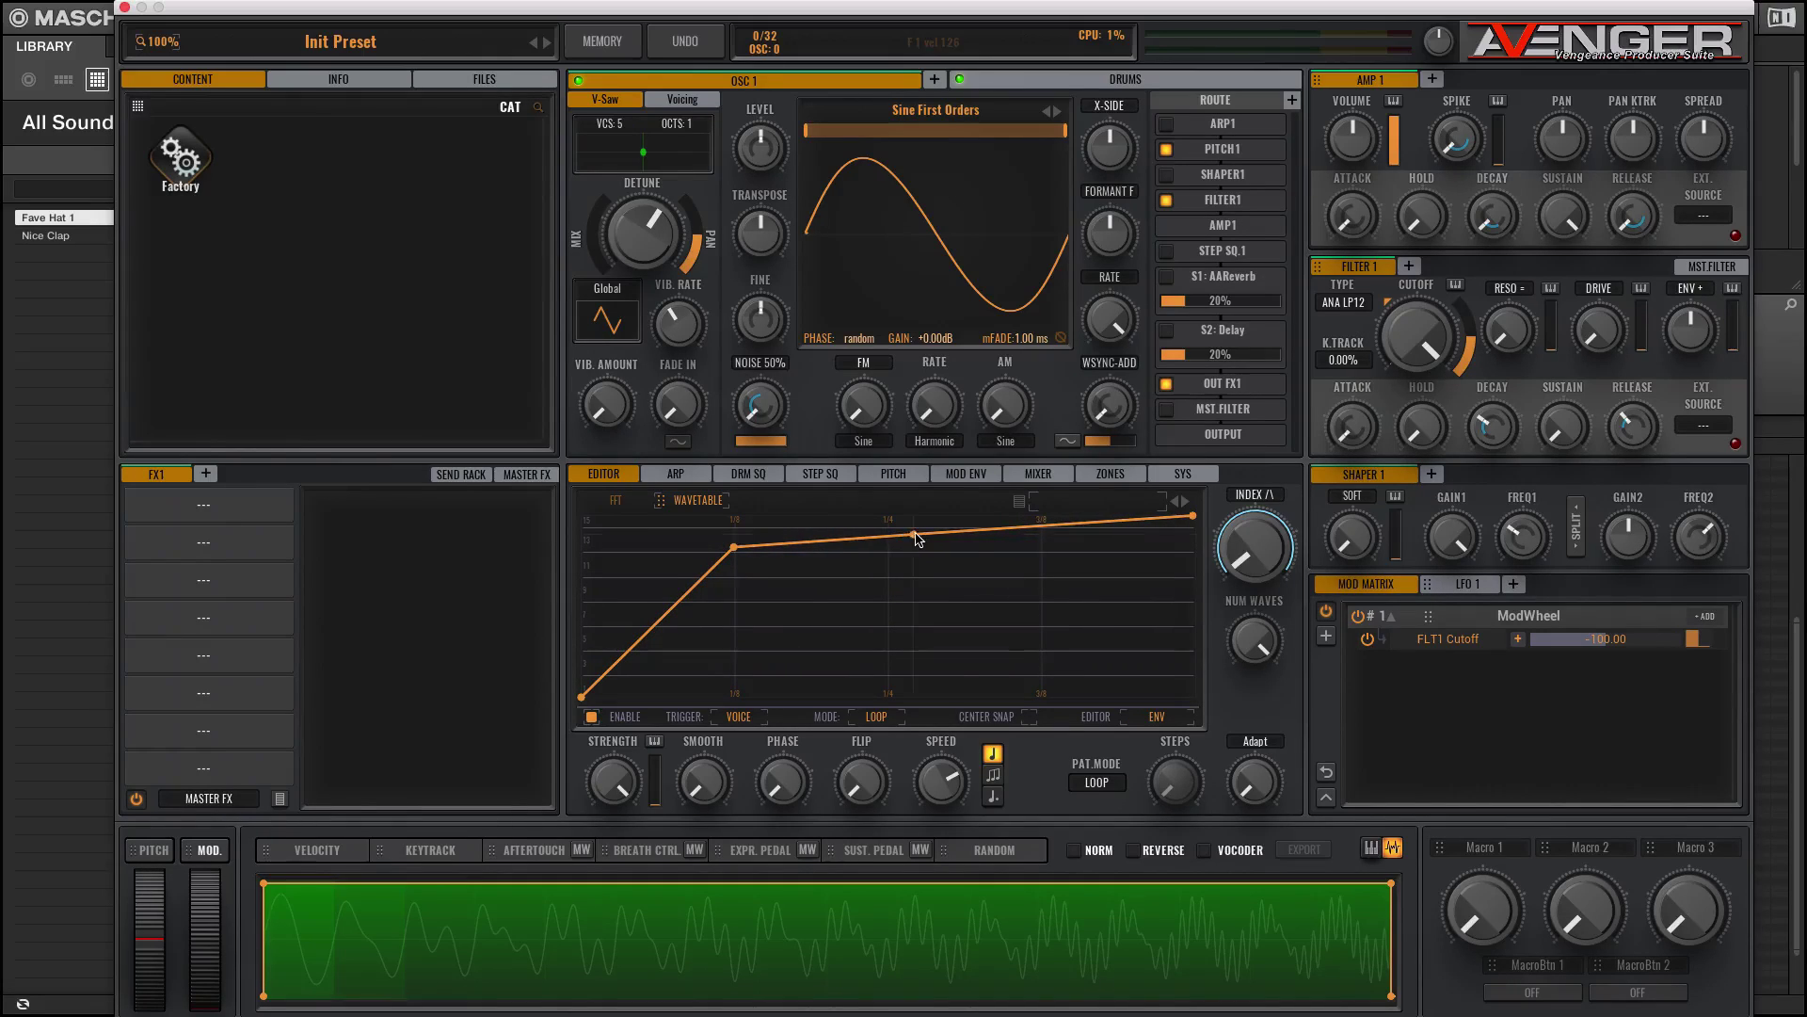
left_click_drag(918, 535, 965, 717)
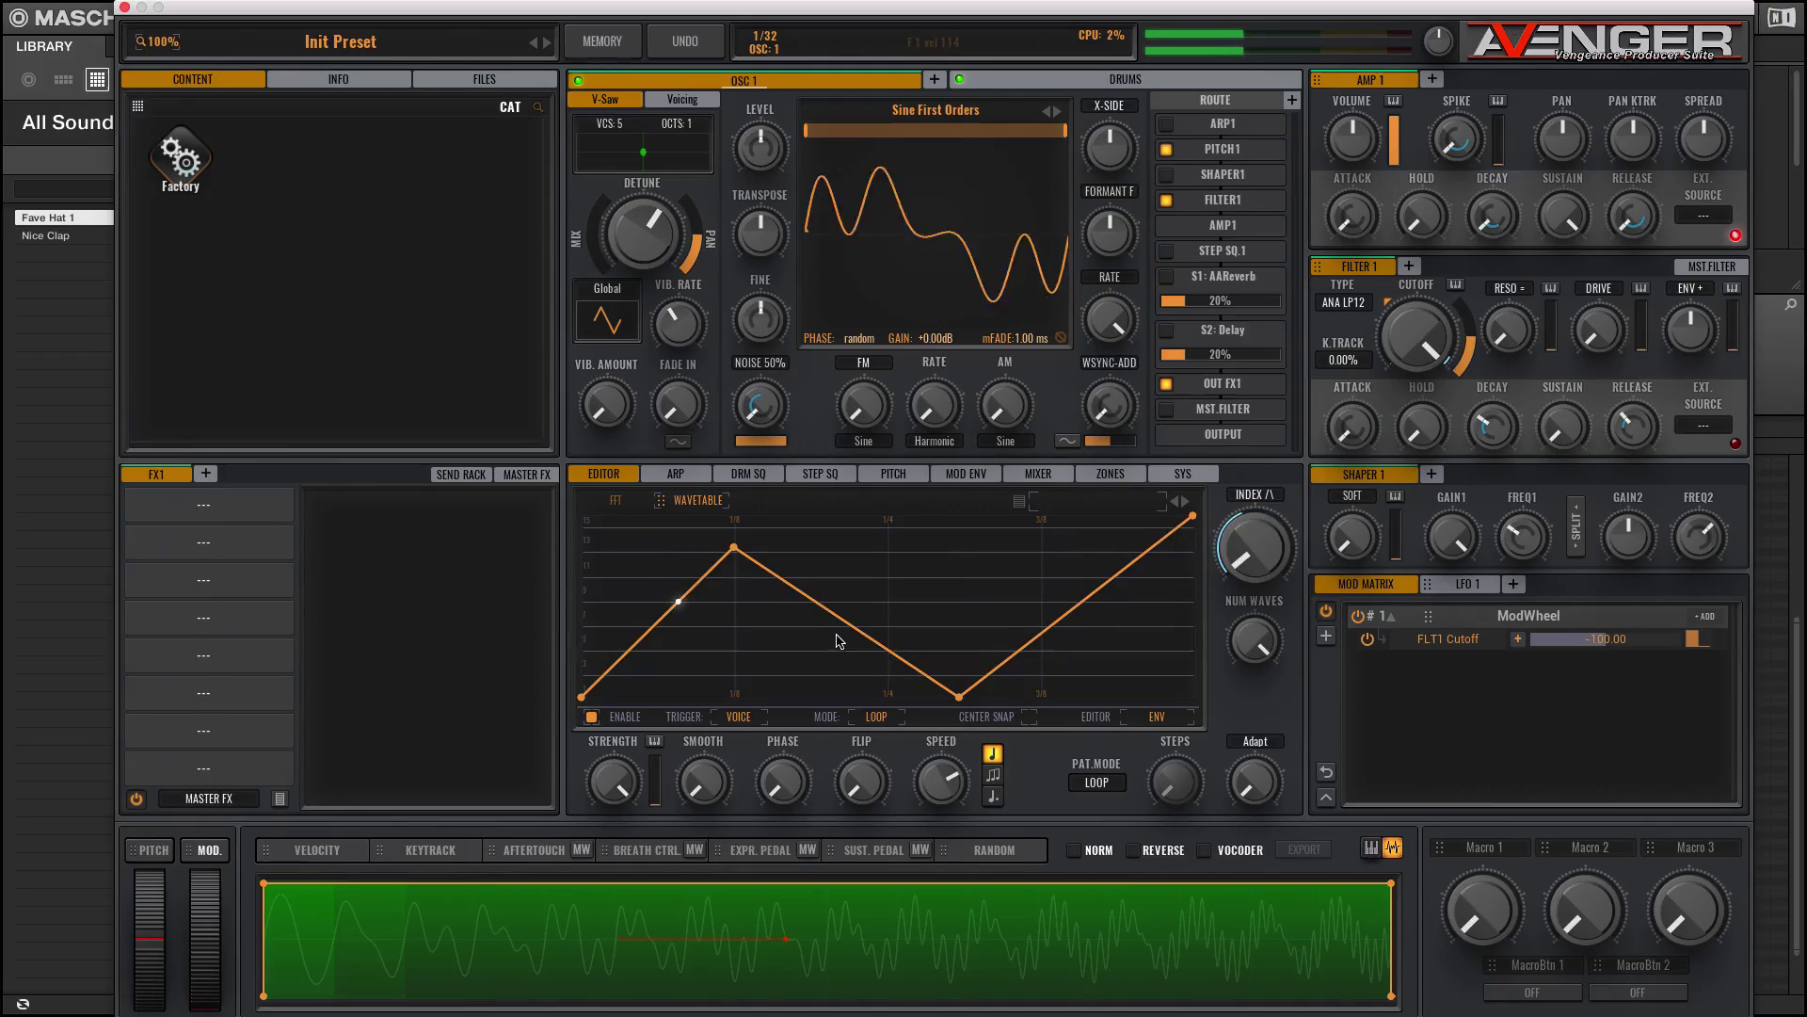
Step: Bend all three segments of the wavetable envelope into curves and raise its first peak slightly
left_click_drag(678, 620, 711, 642)
left_click_drag(833, 591, 832, 585)
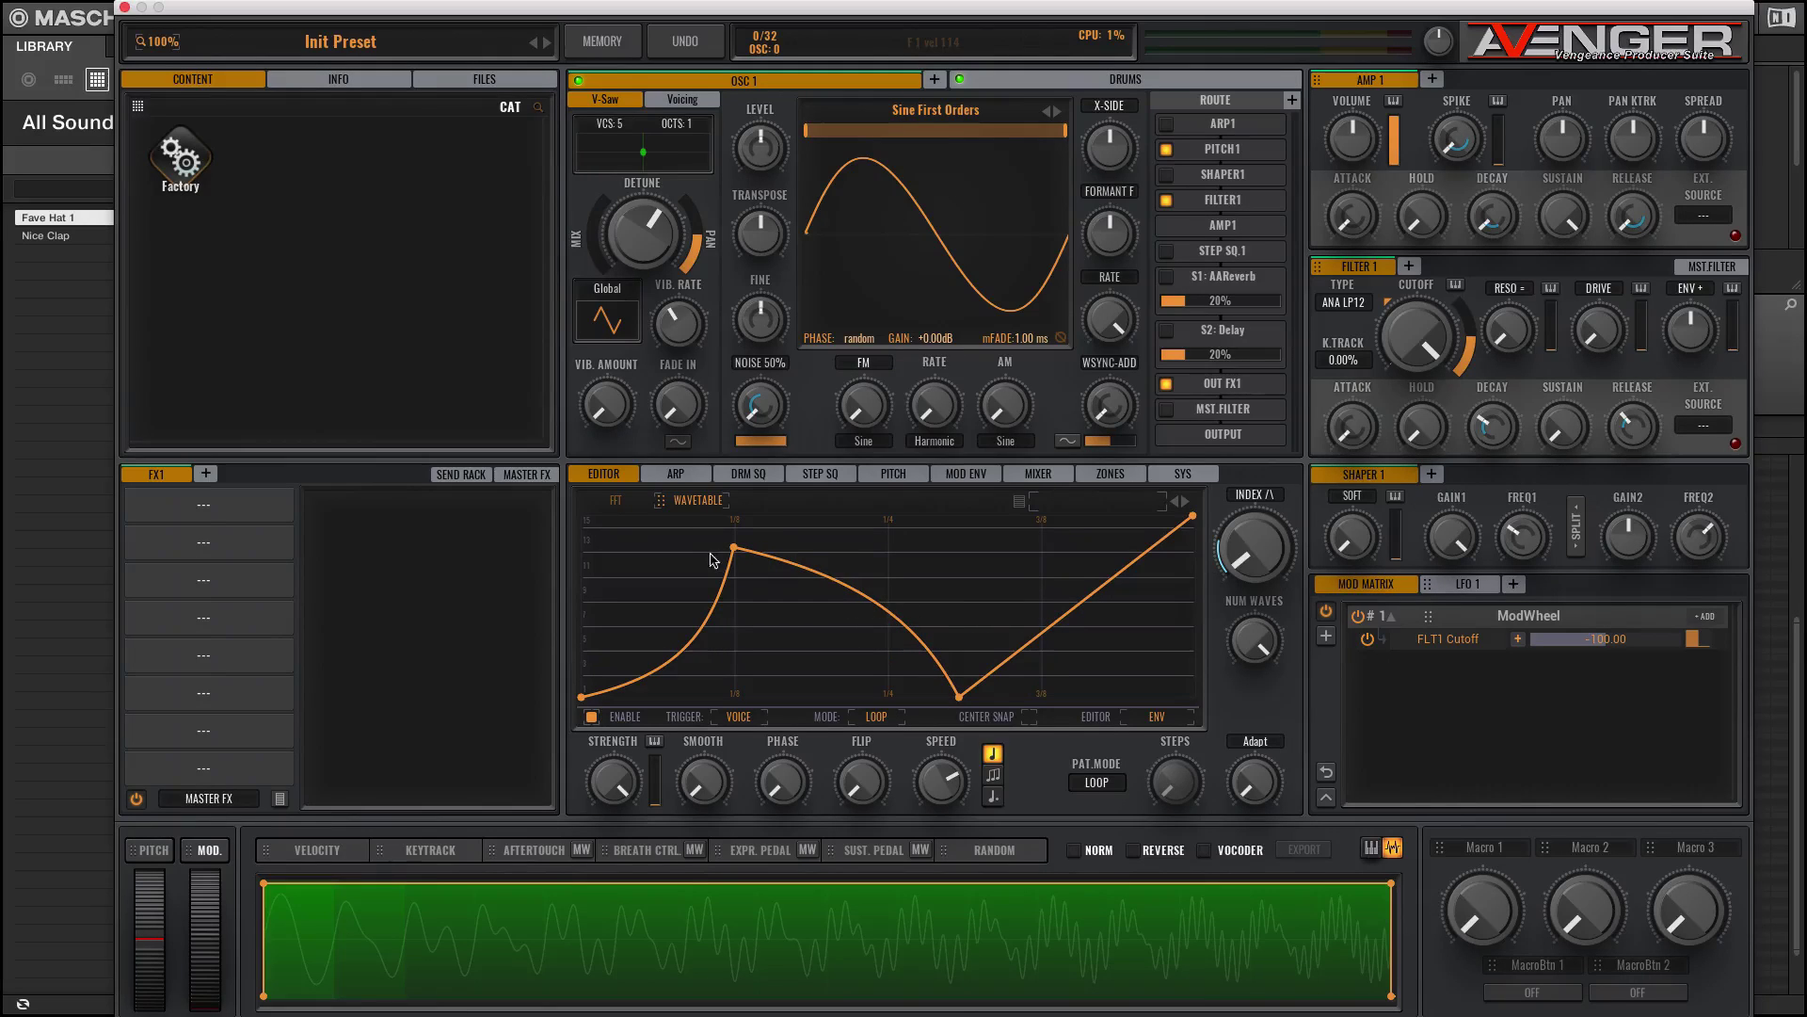
left_click_drag(1082, 600, 1139, 630)
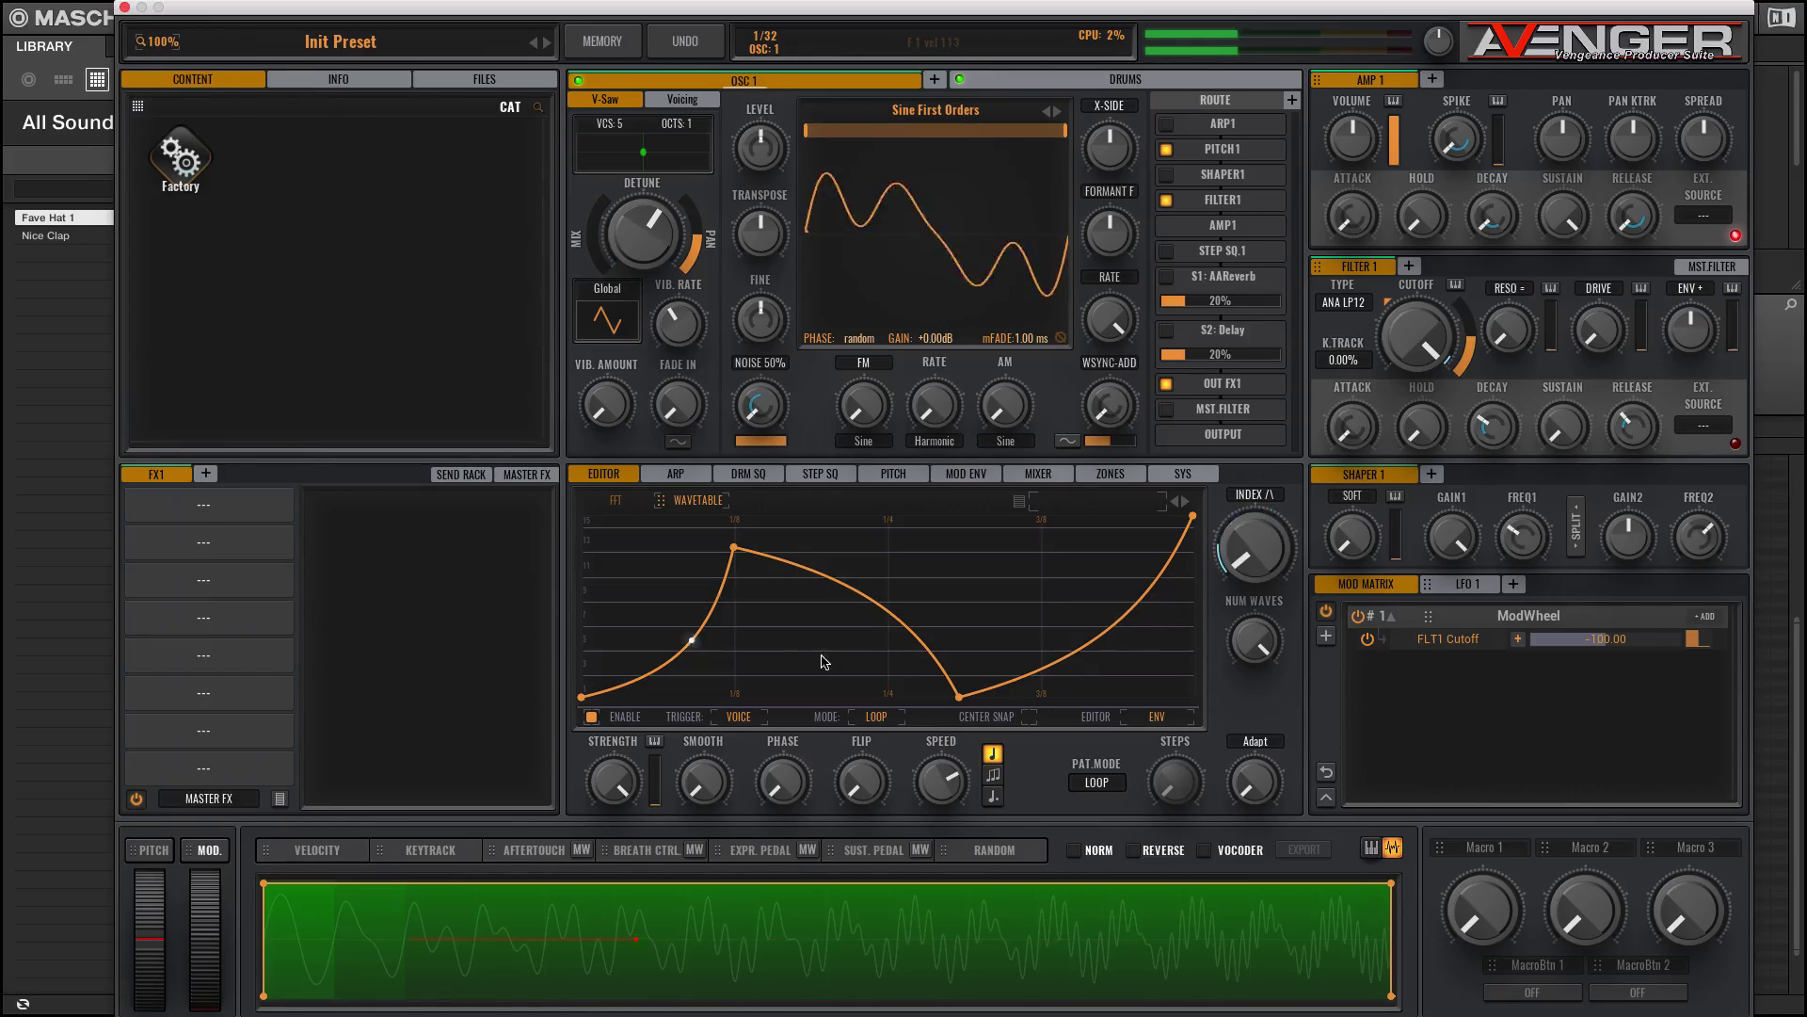
left_click_drag(733, 548, 727, 530)
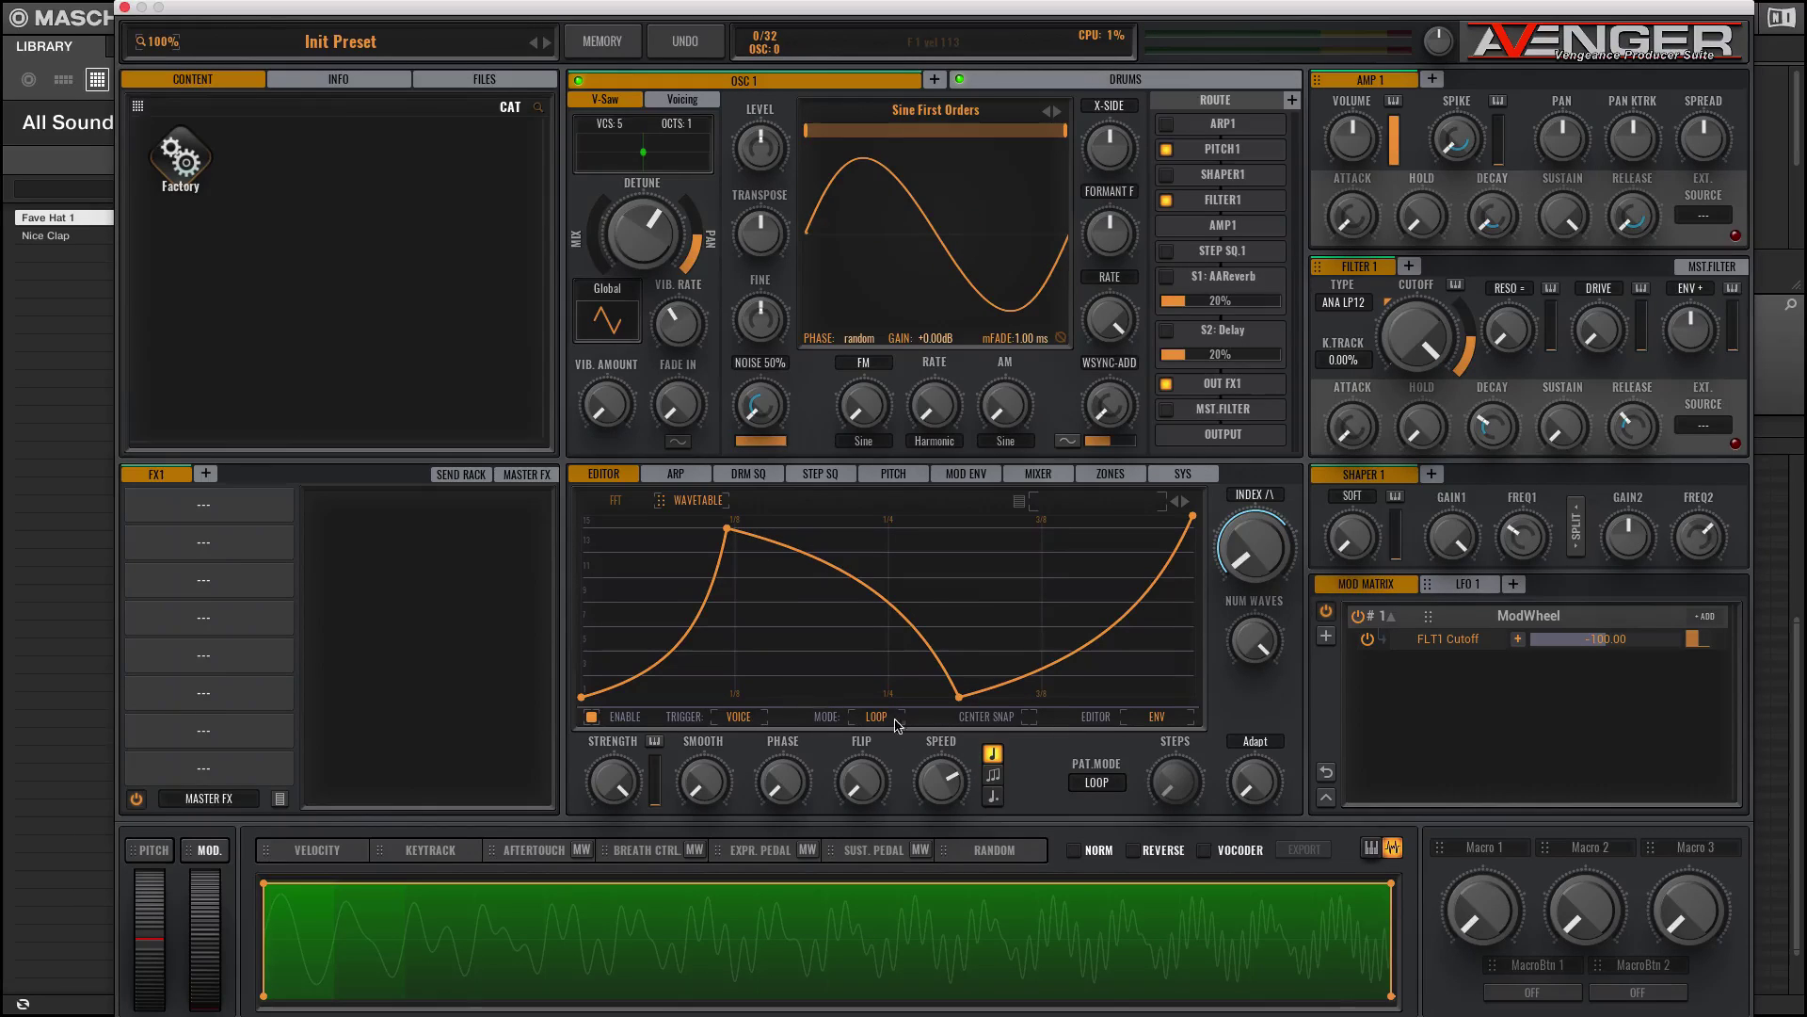
Step: Try the PING-PONG playback mode for the wavetable envelope and switch back to LOOP
left_click(889, 719)
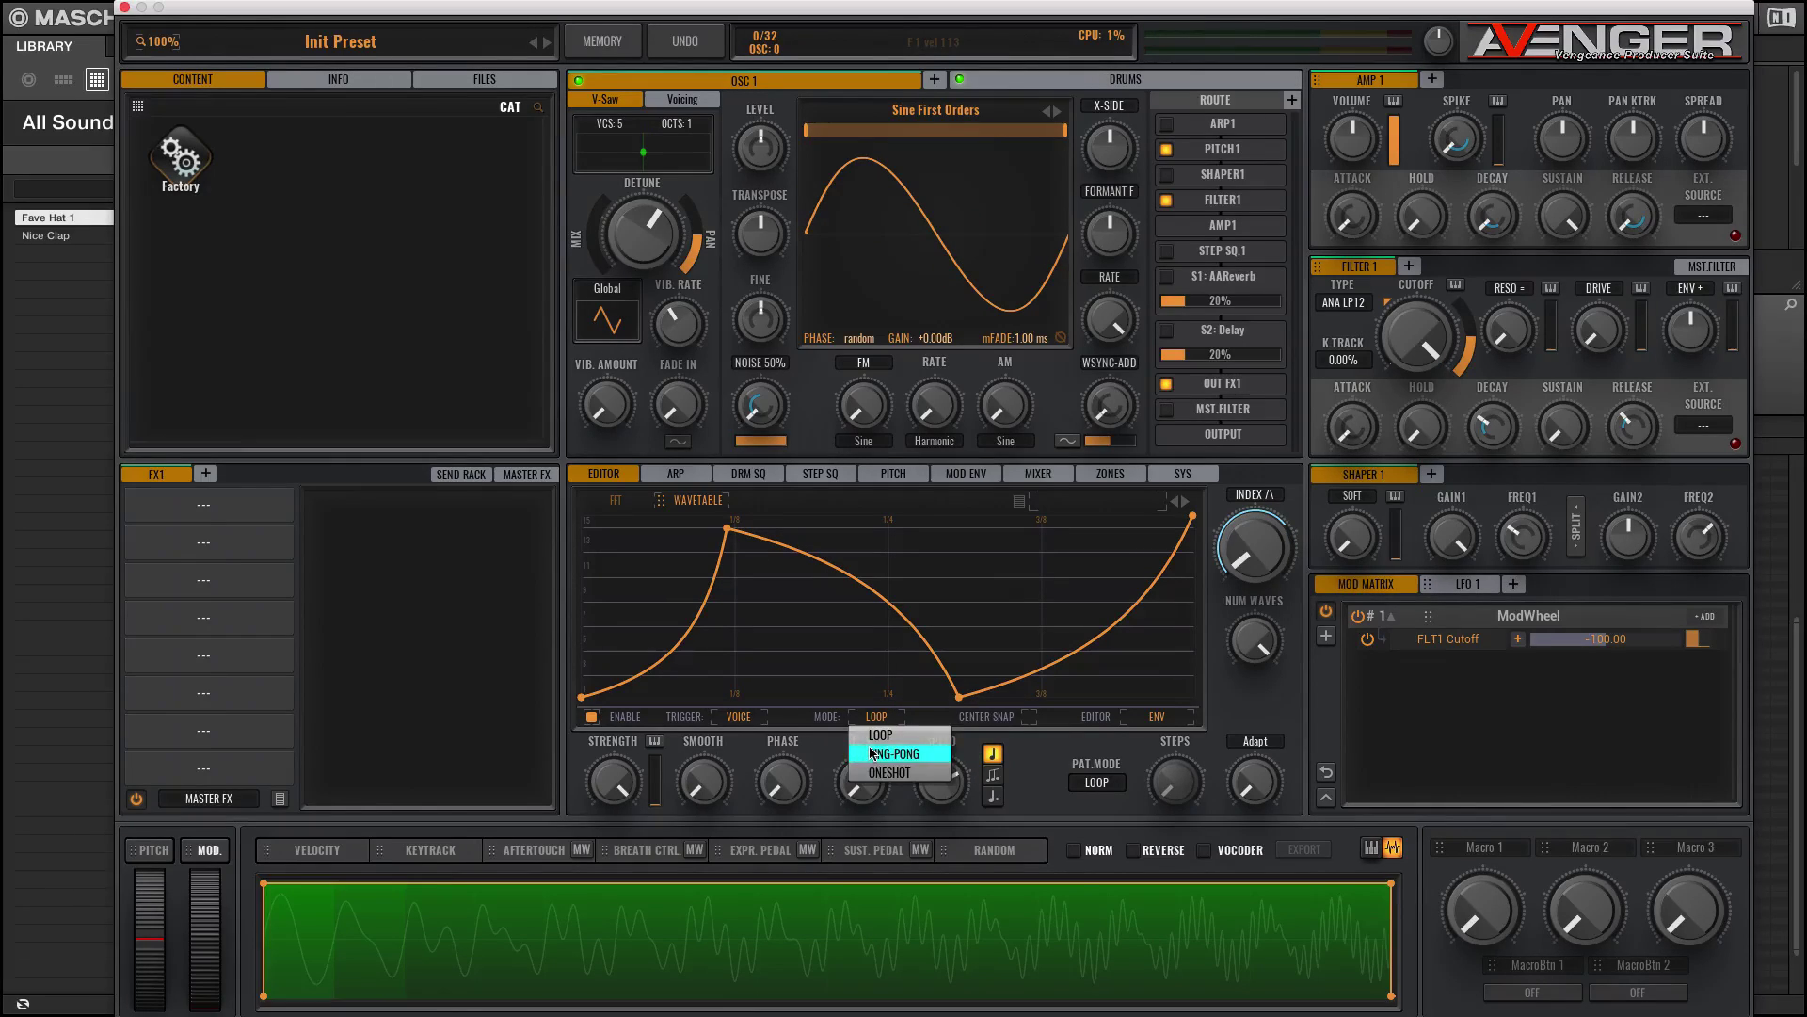
left_click(874, 754)
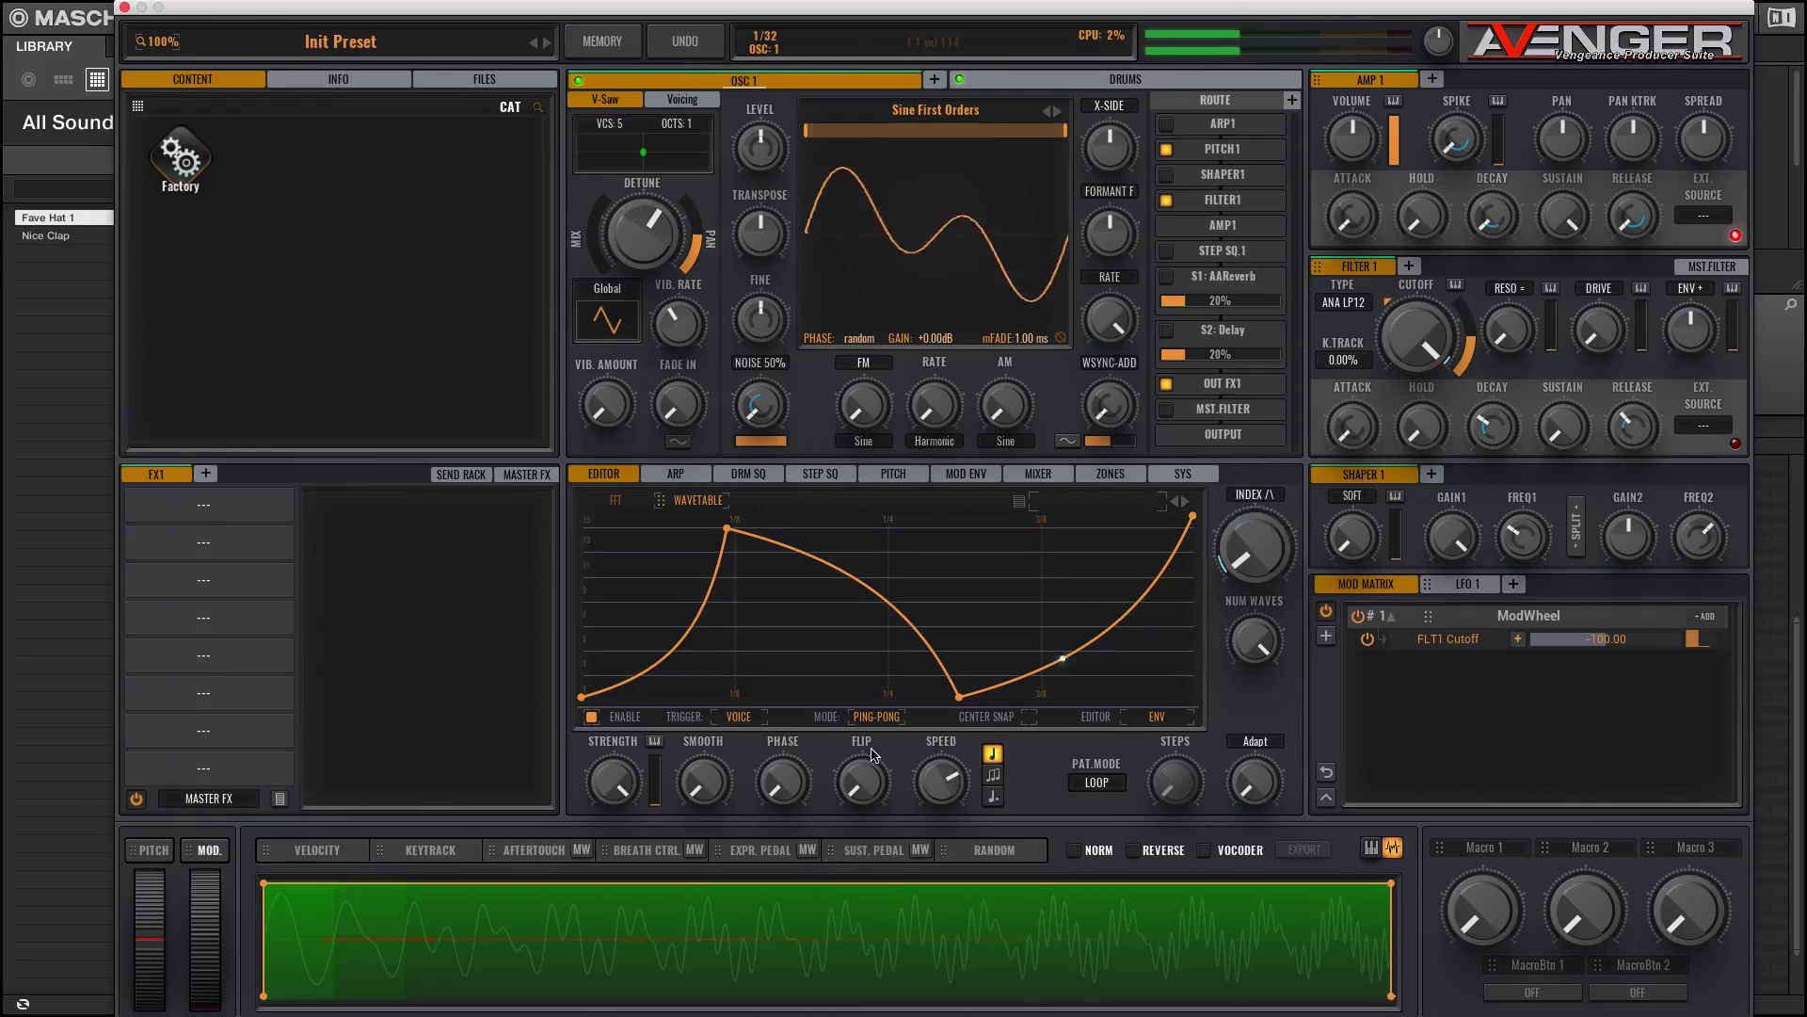
left_click(876, 720)
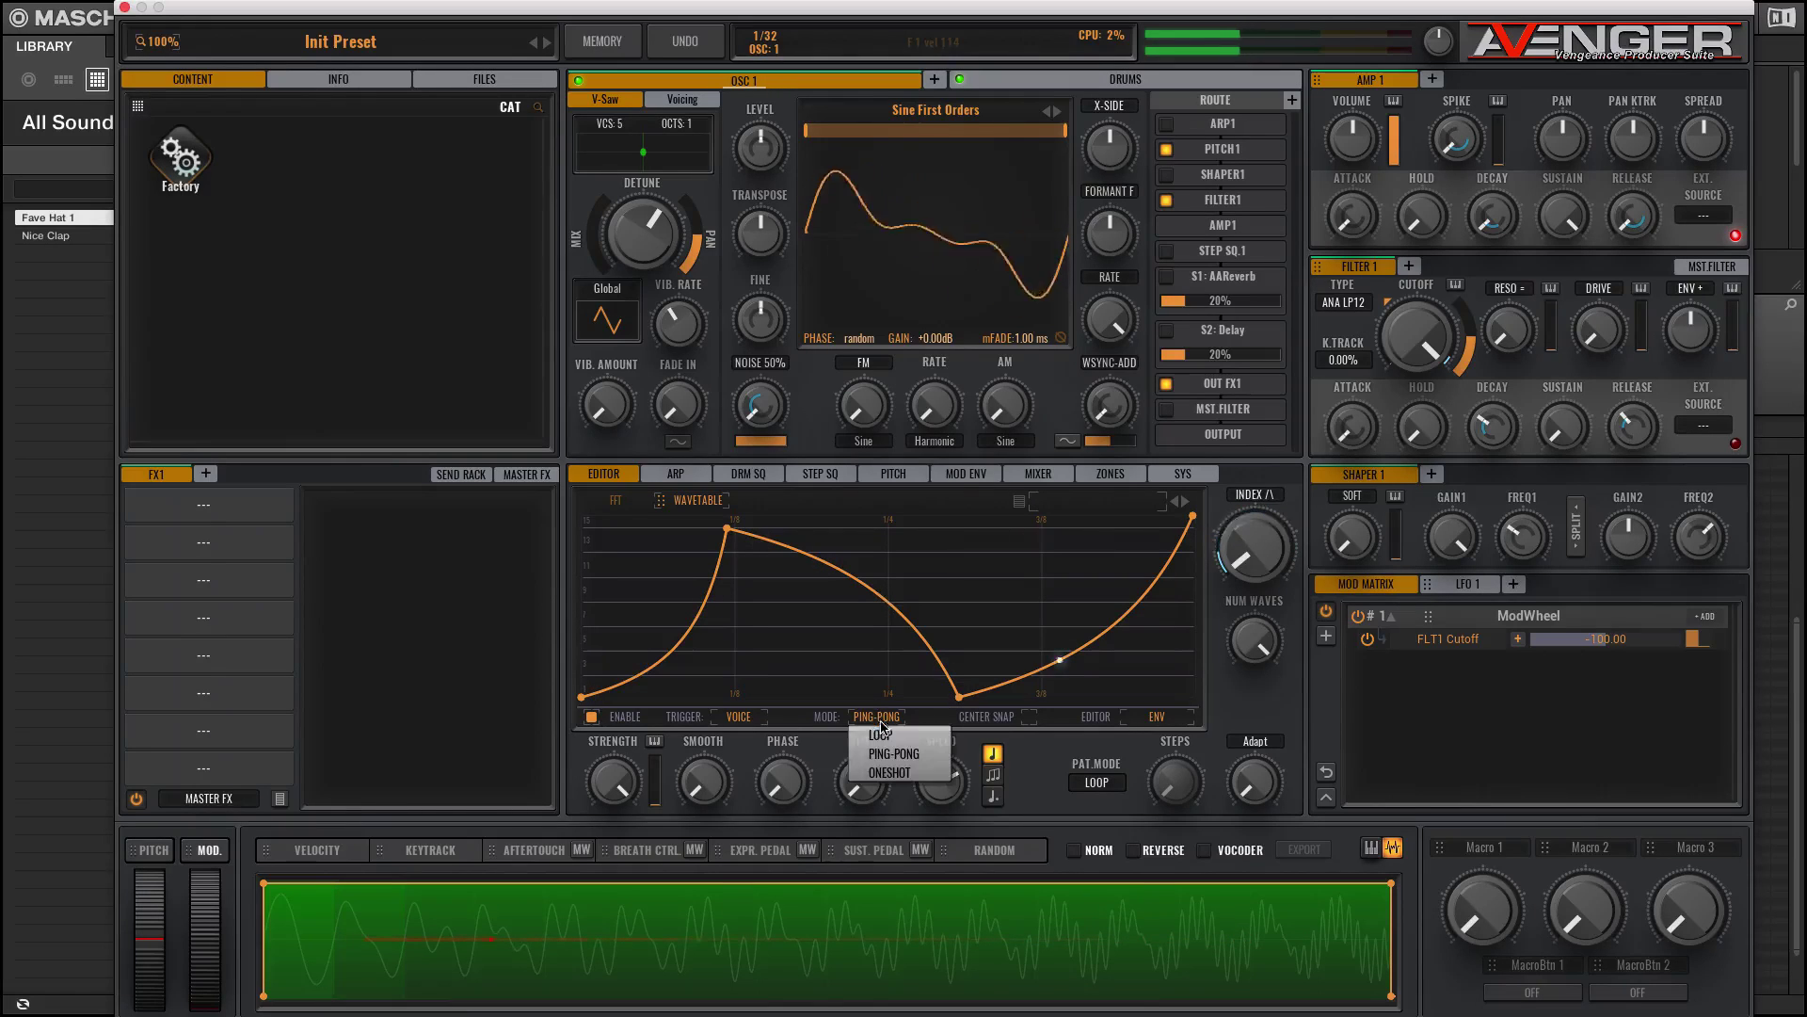
left_click(852, 736)
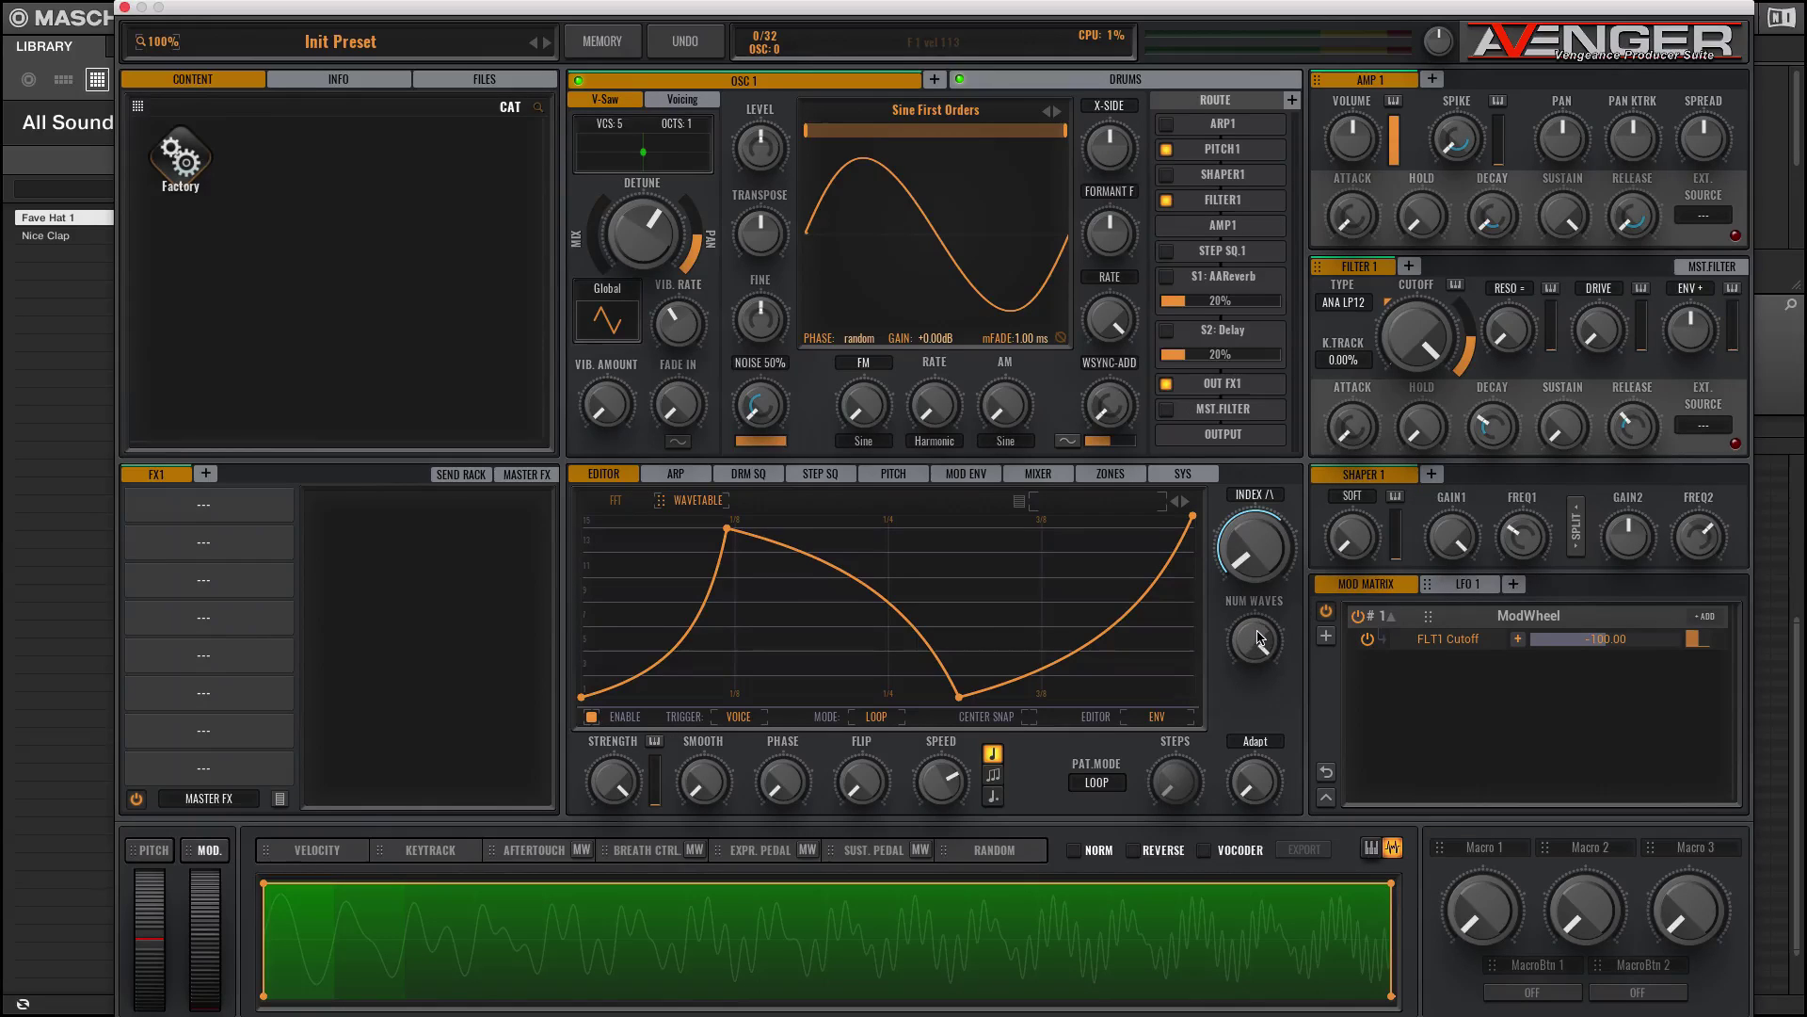
Step: Try lower Num Waves and Strength amounts for the wavetable envelope and return both to maximum
left_click_drag(1258, 636, 1260, 675)
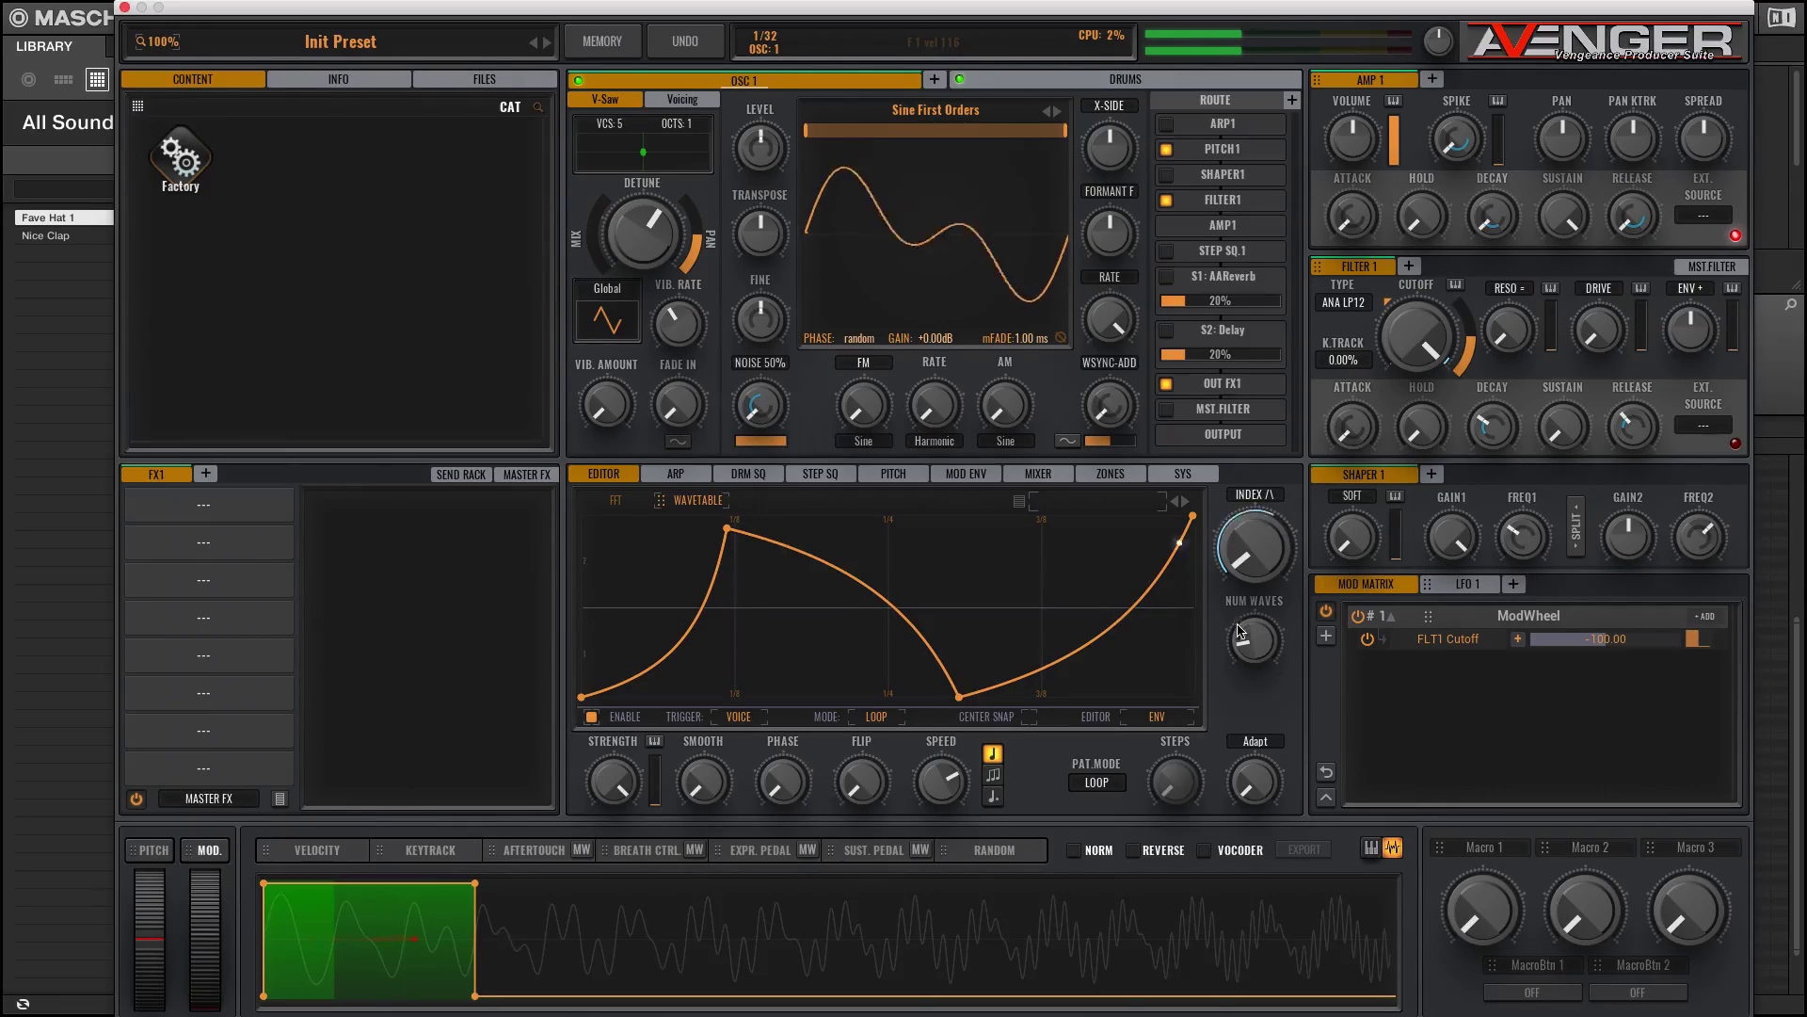
left_click_drag(1240, 633, 1259, 646)
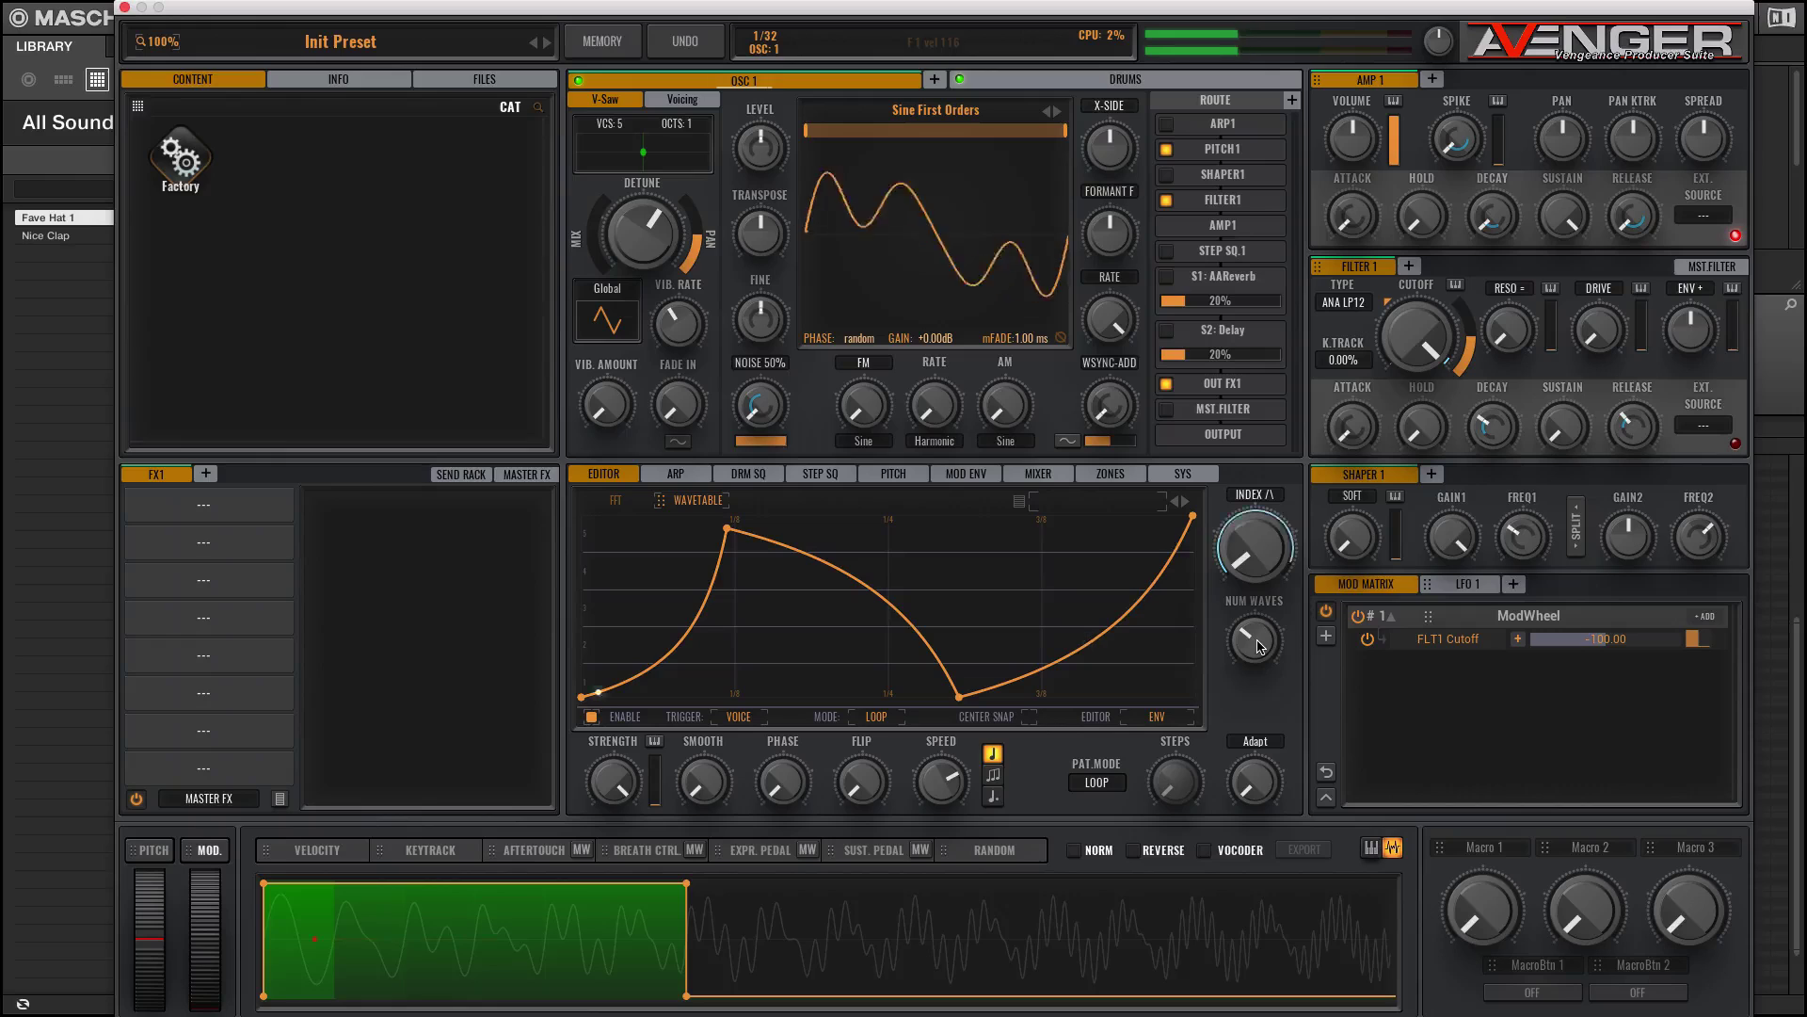
left_click_drag(1257, 641, 1257, 603)
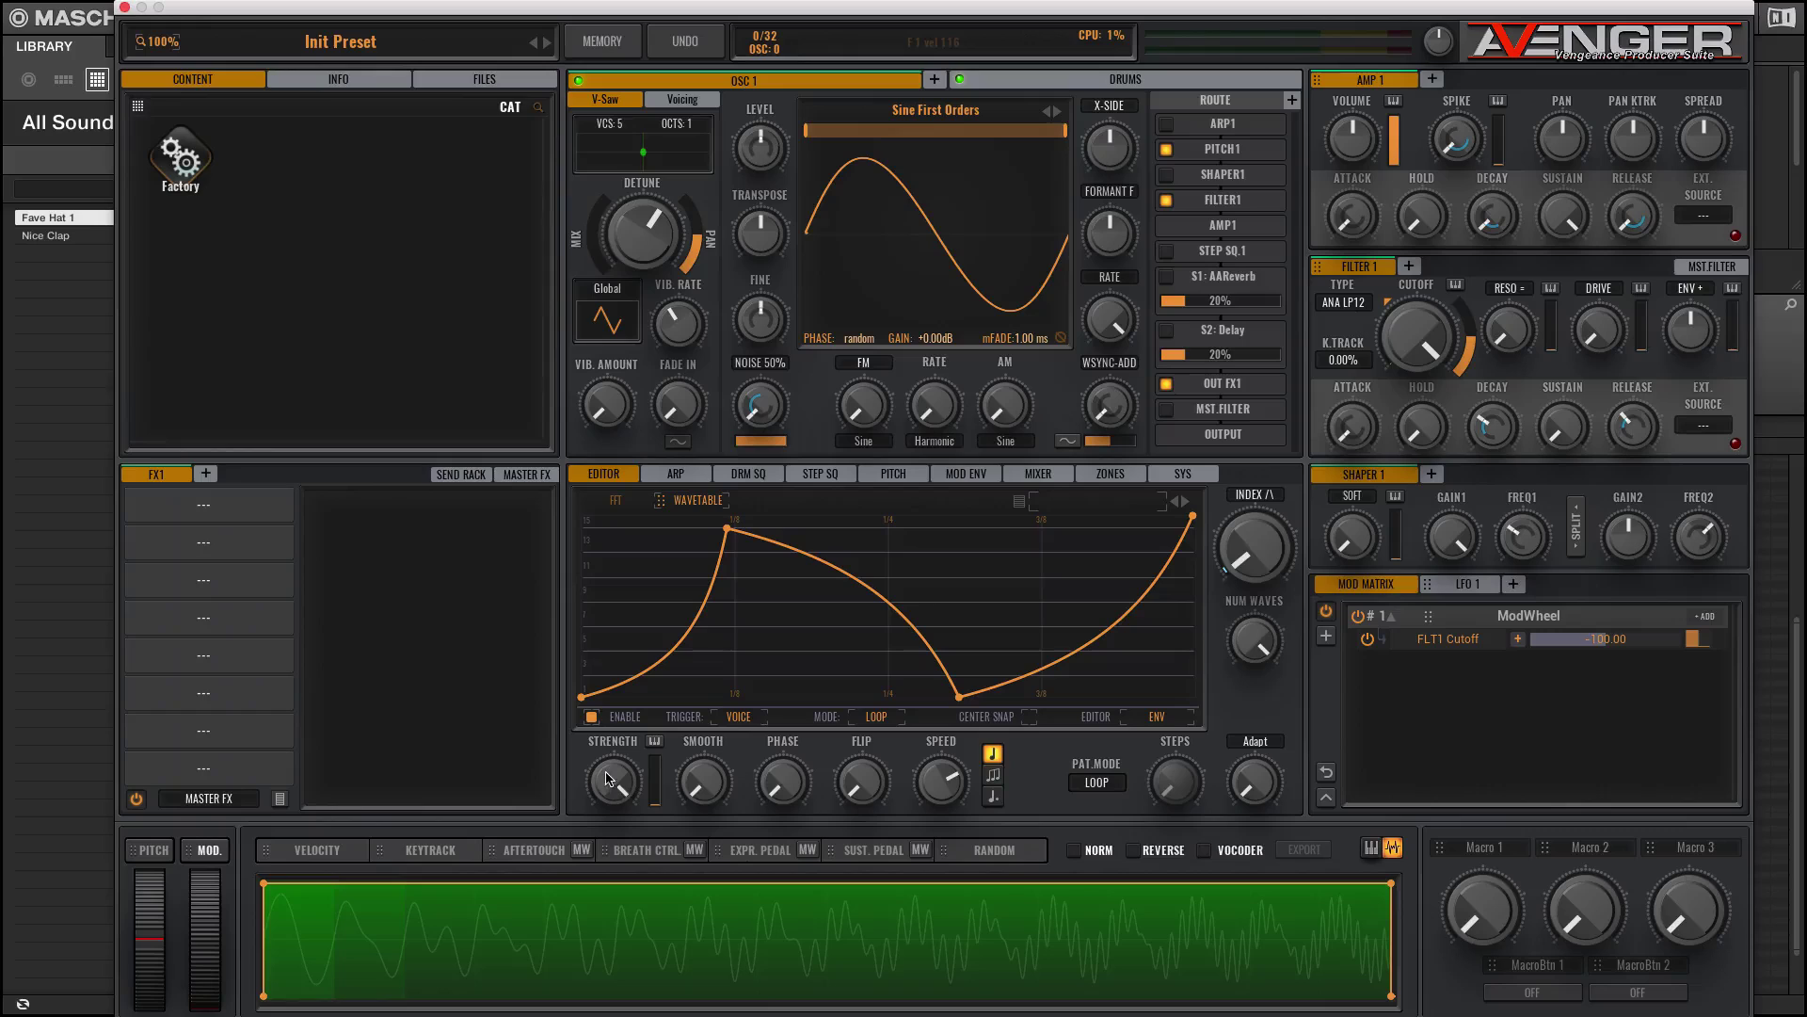
left_click_drag(613, 780, 674, 750)
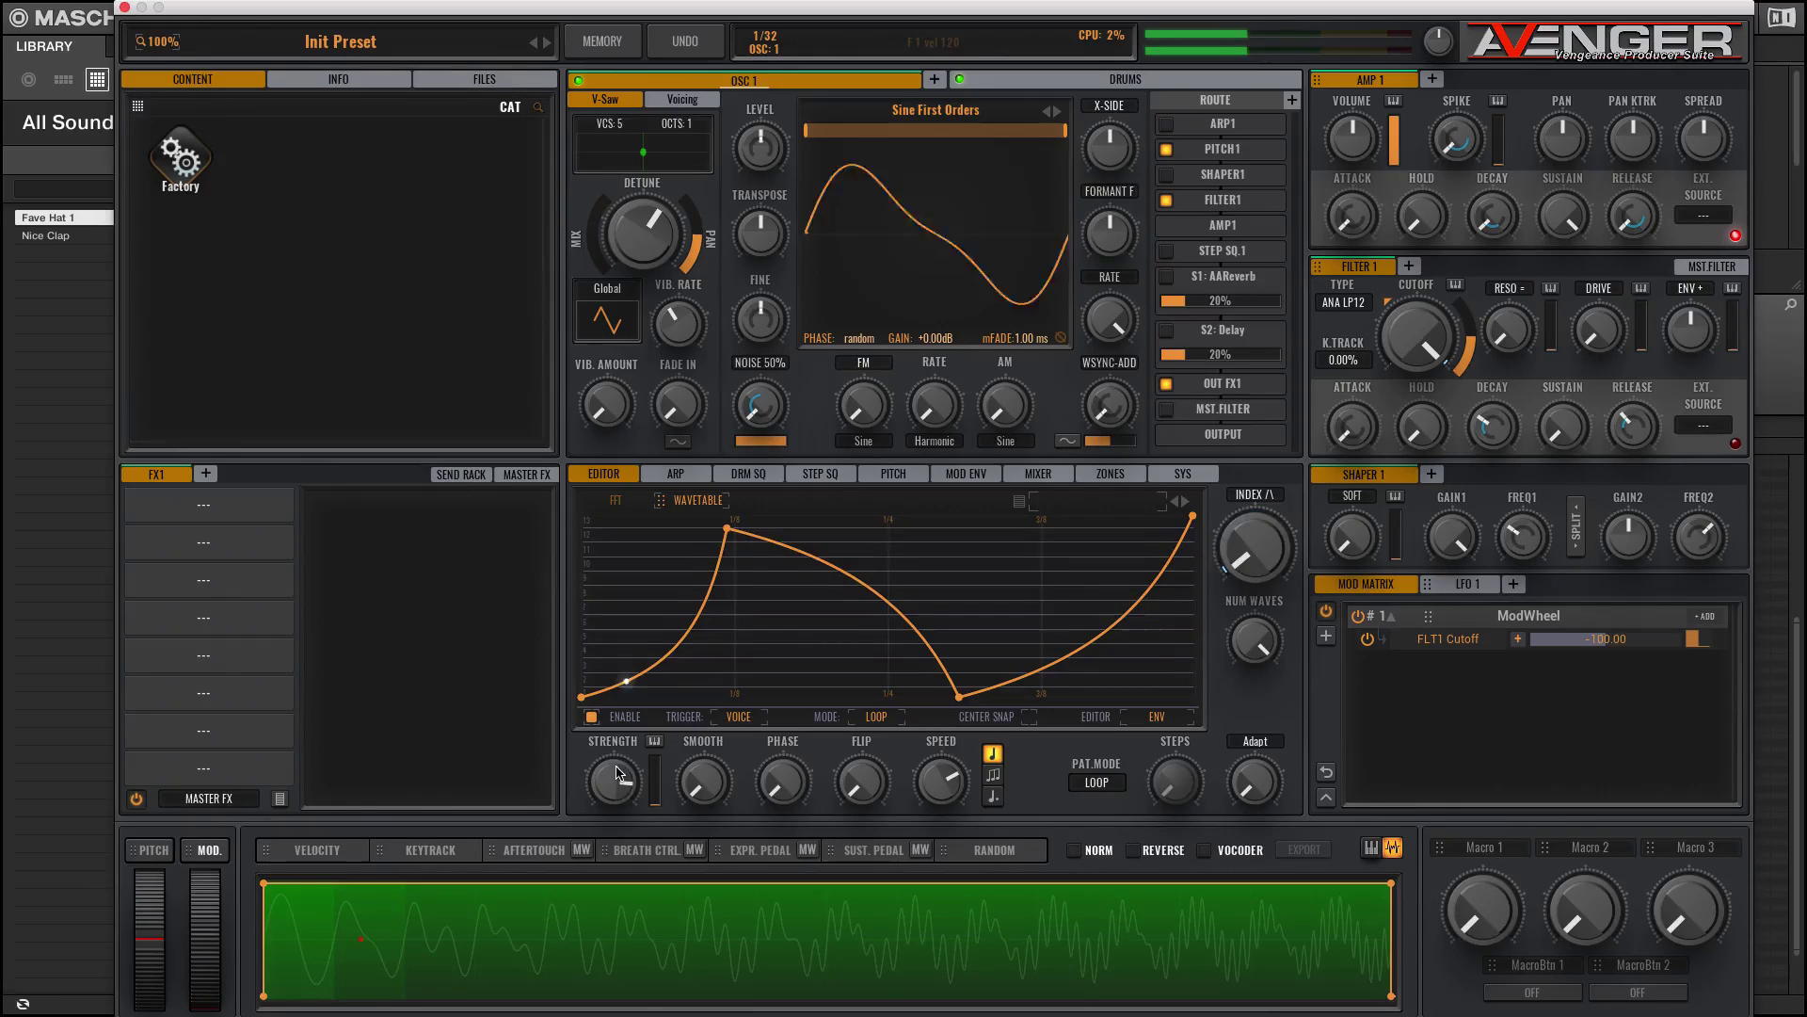
mouse_move(617, 786)
left_mouse_down()
mouse_move(617, 885)
mouse_move(603, 753)
left_mouse_up()
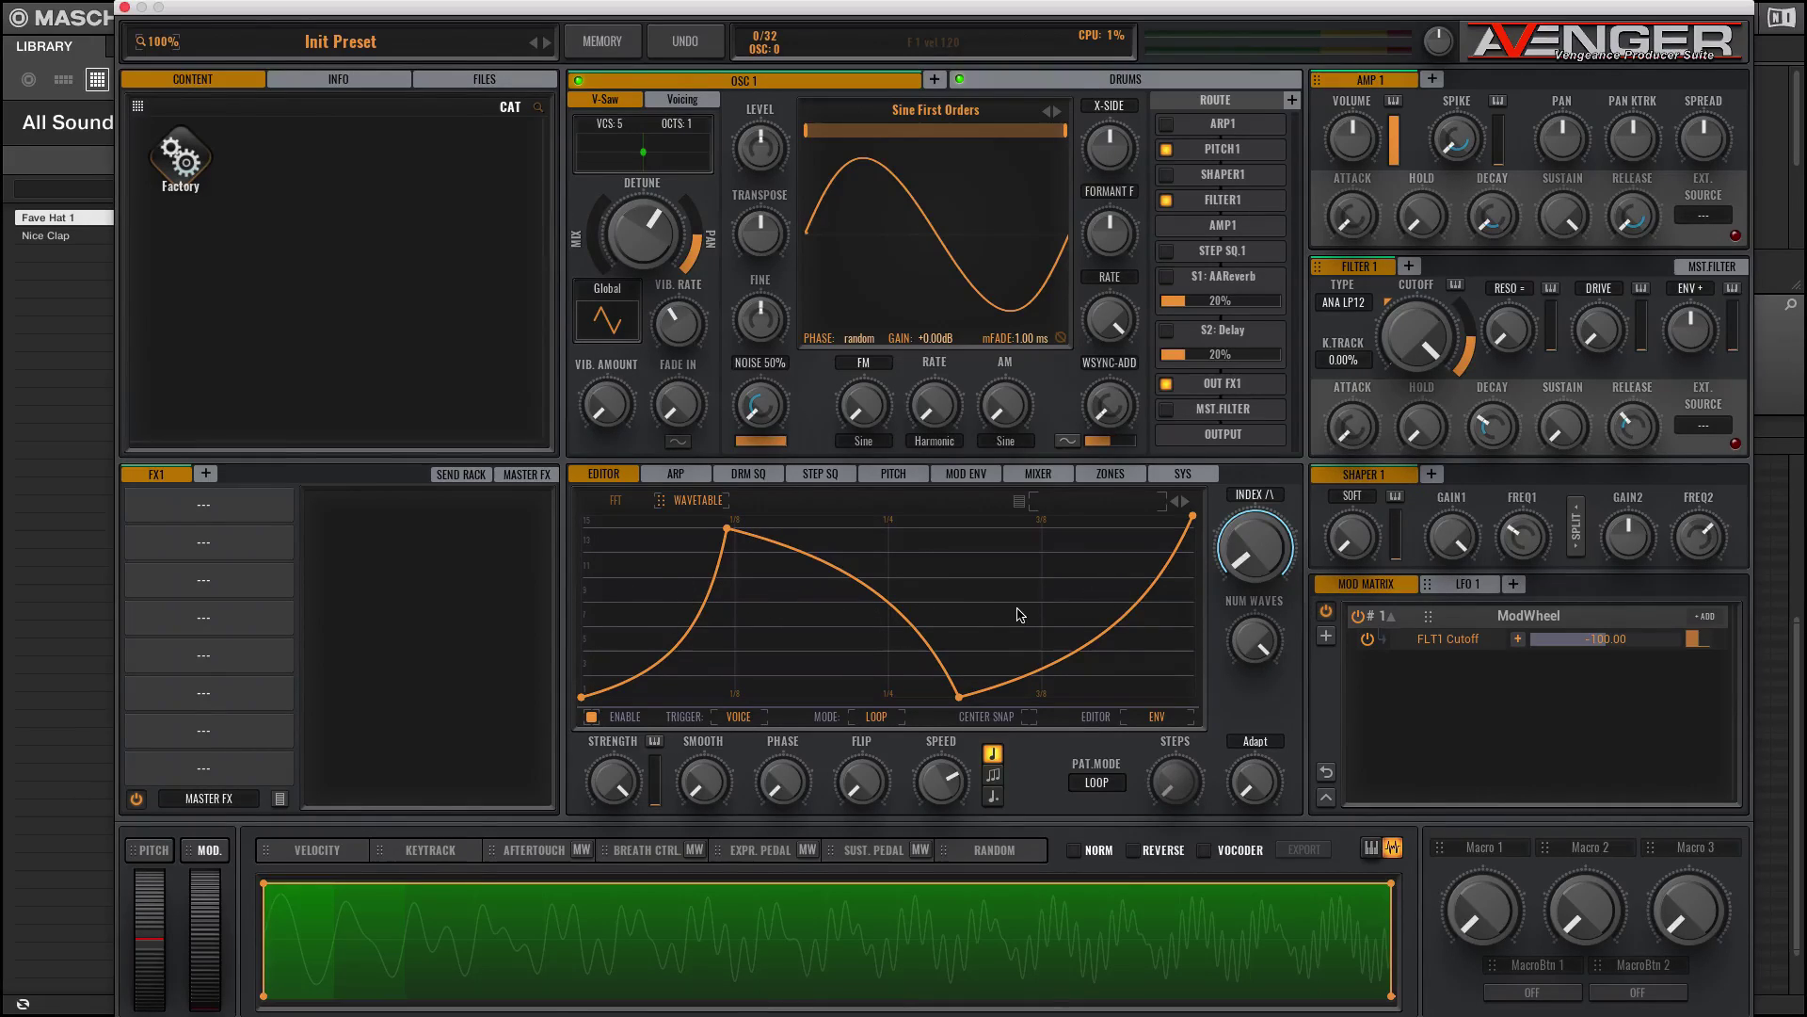
Step: Try out the envelope's Smooth and Flip controls while raising its Phase and lowering its Speed
left_click_drag(703, 783, 688, 671)
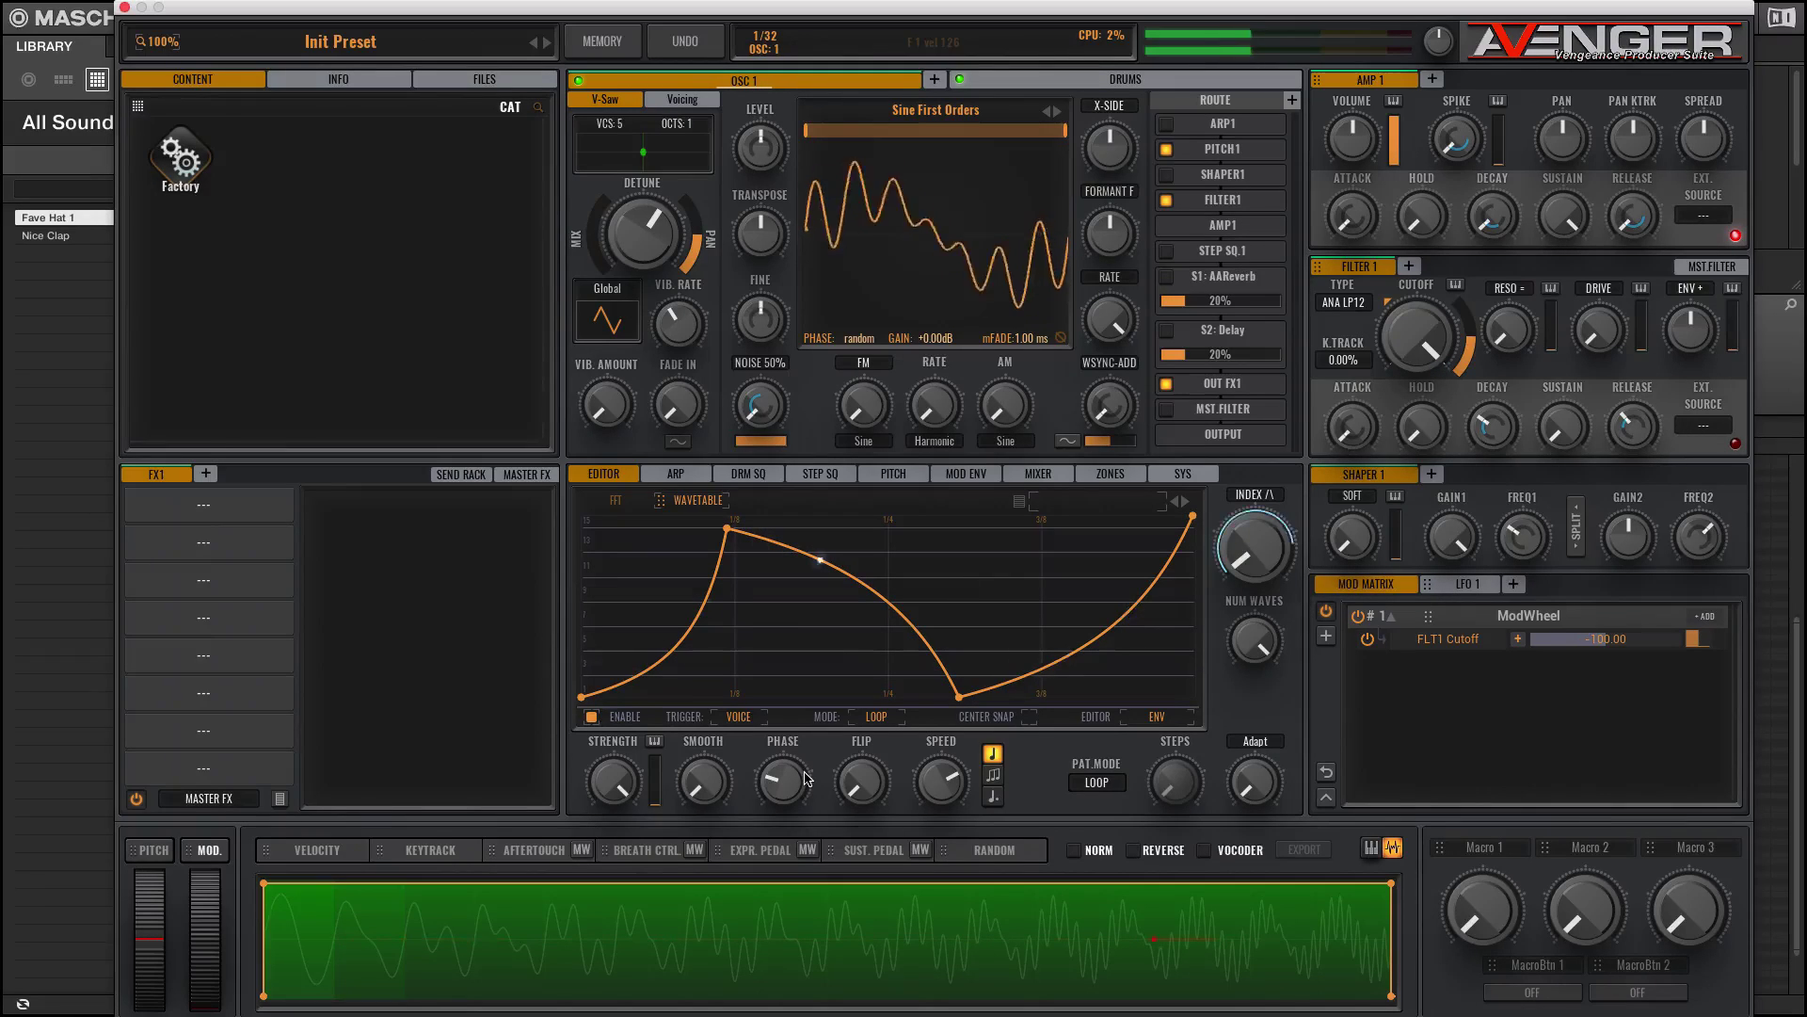
left_click_drag(850, 787, 938, 780)
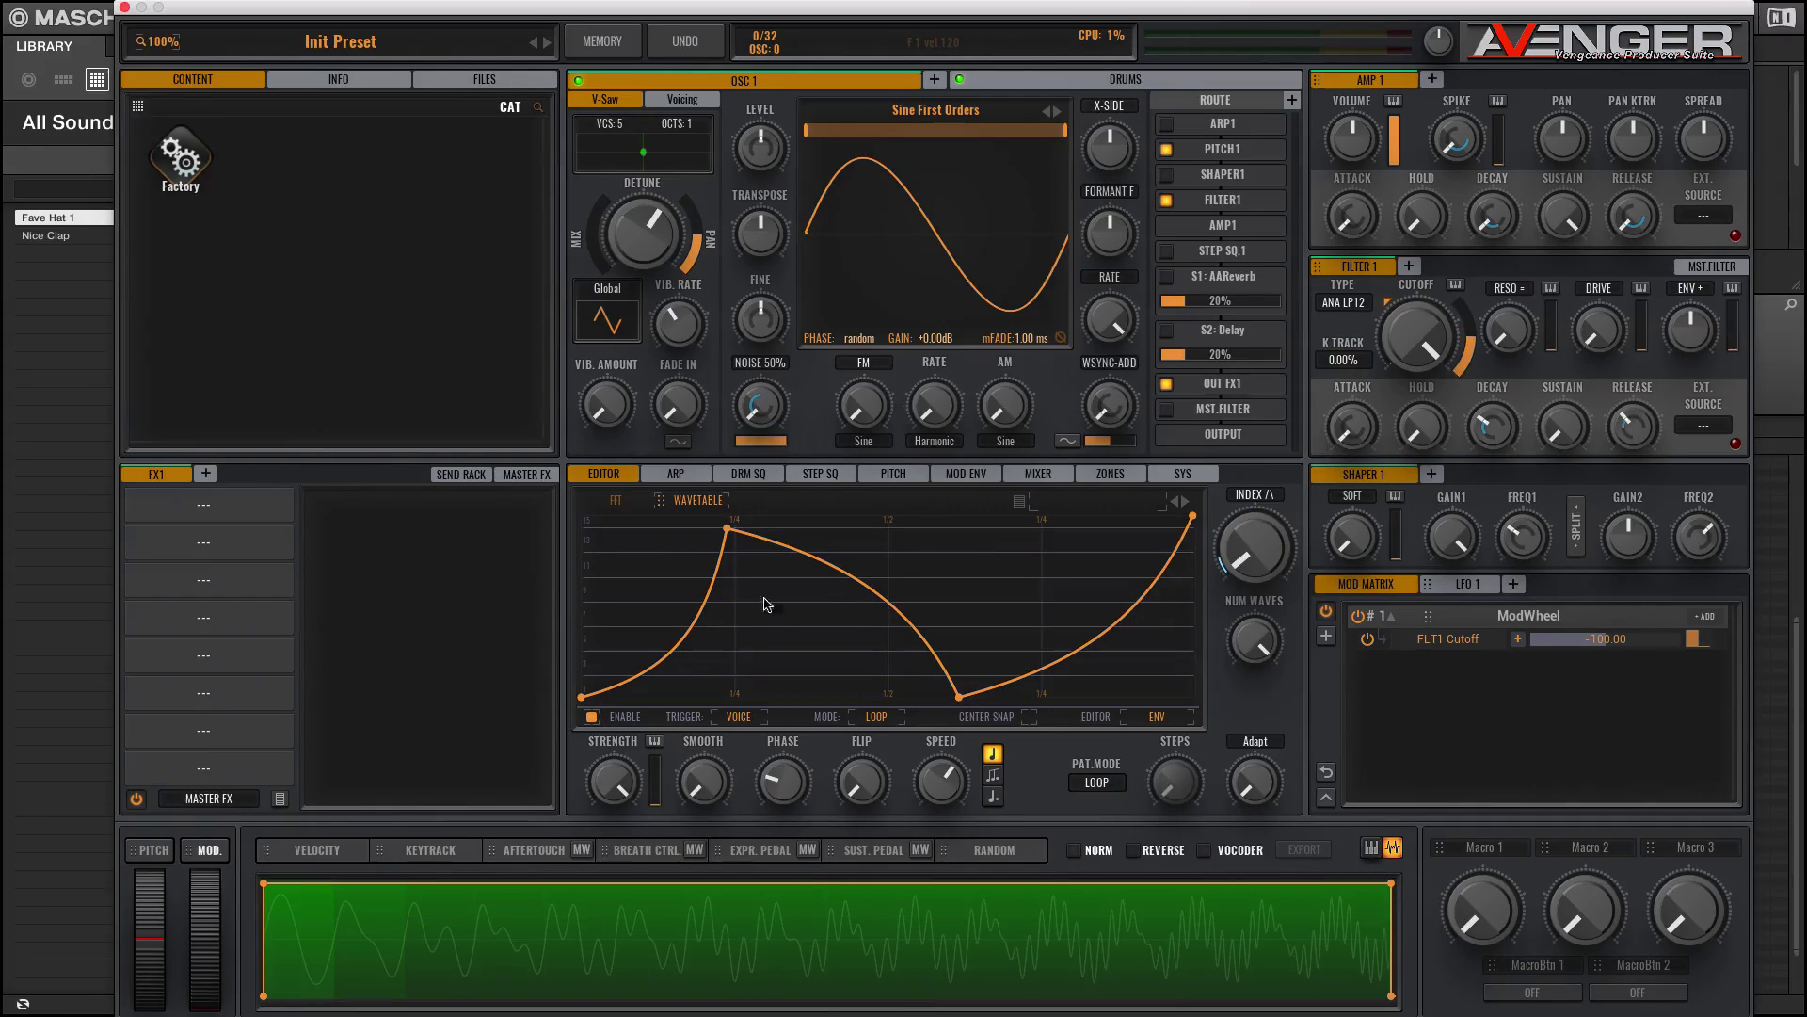
Step: Step OSC 1 forward through the sine wavetables from Sine Kicker to Sine Stack Arrrow 7th
left_click(1058, 113)
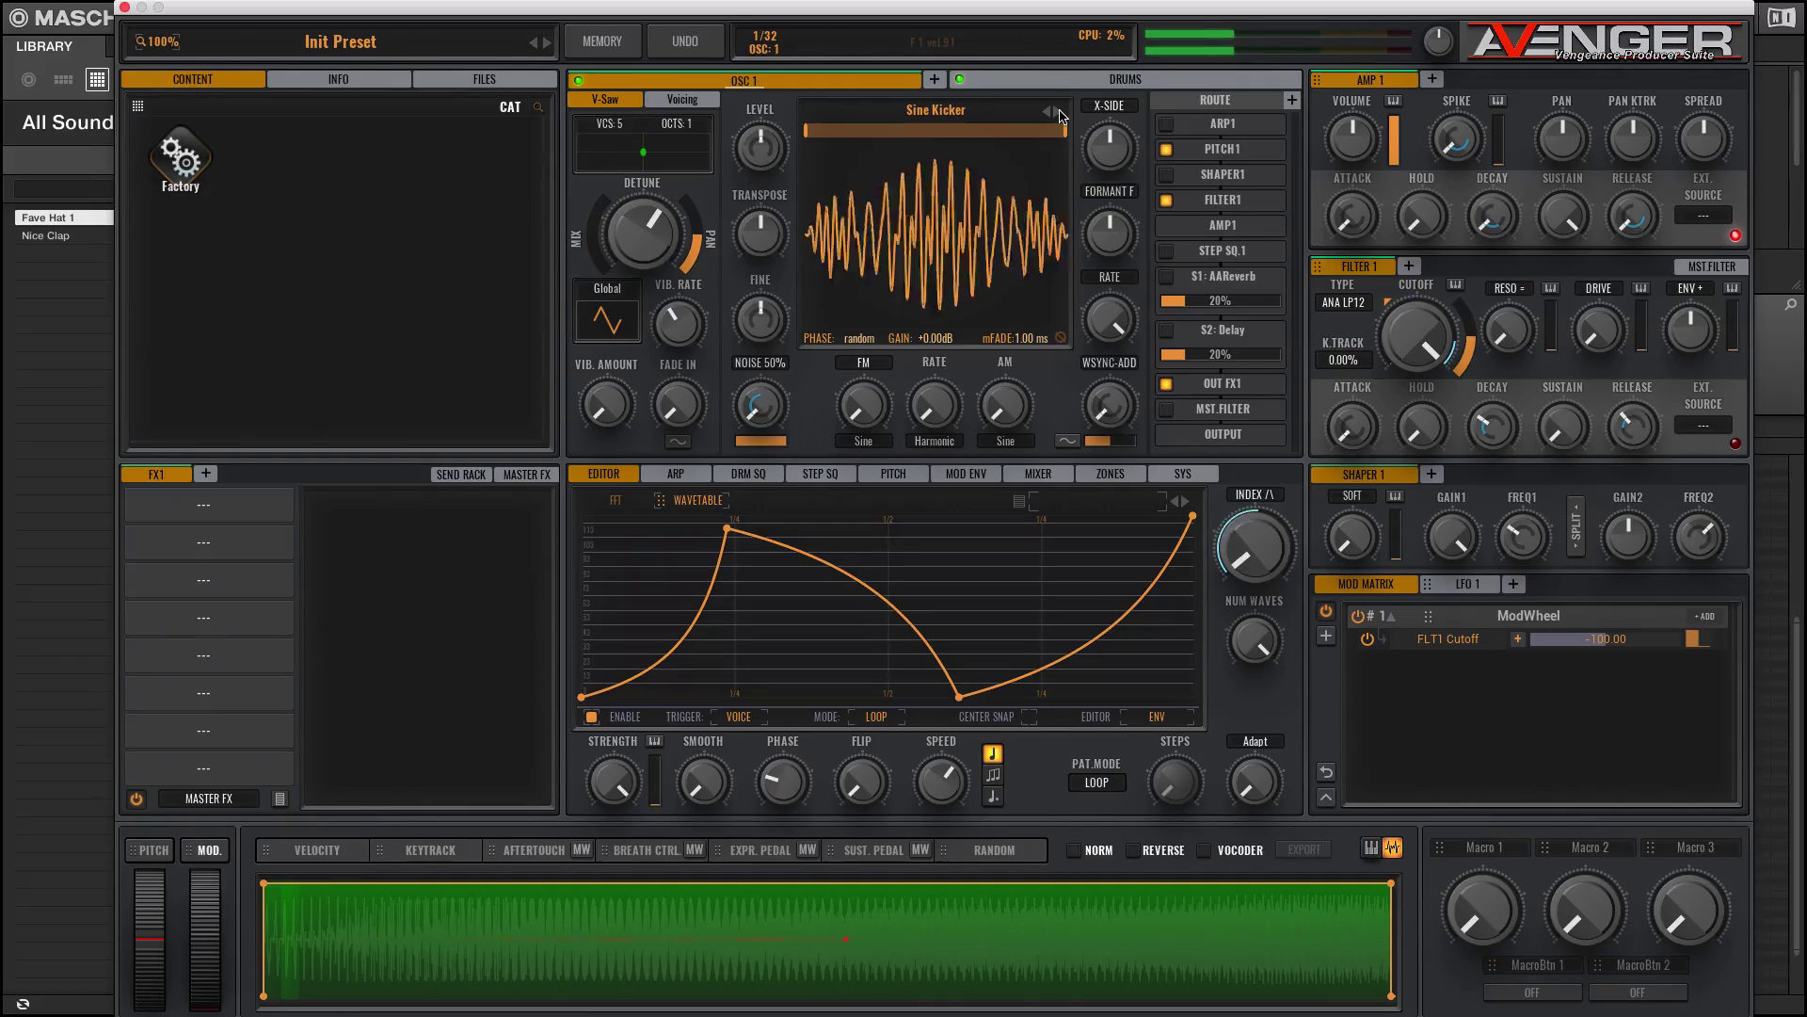
left_click(1058, 112)
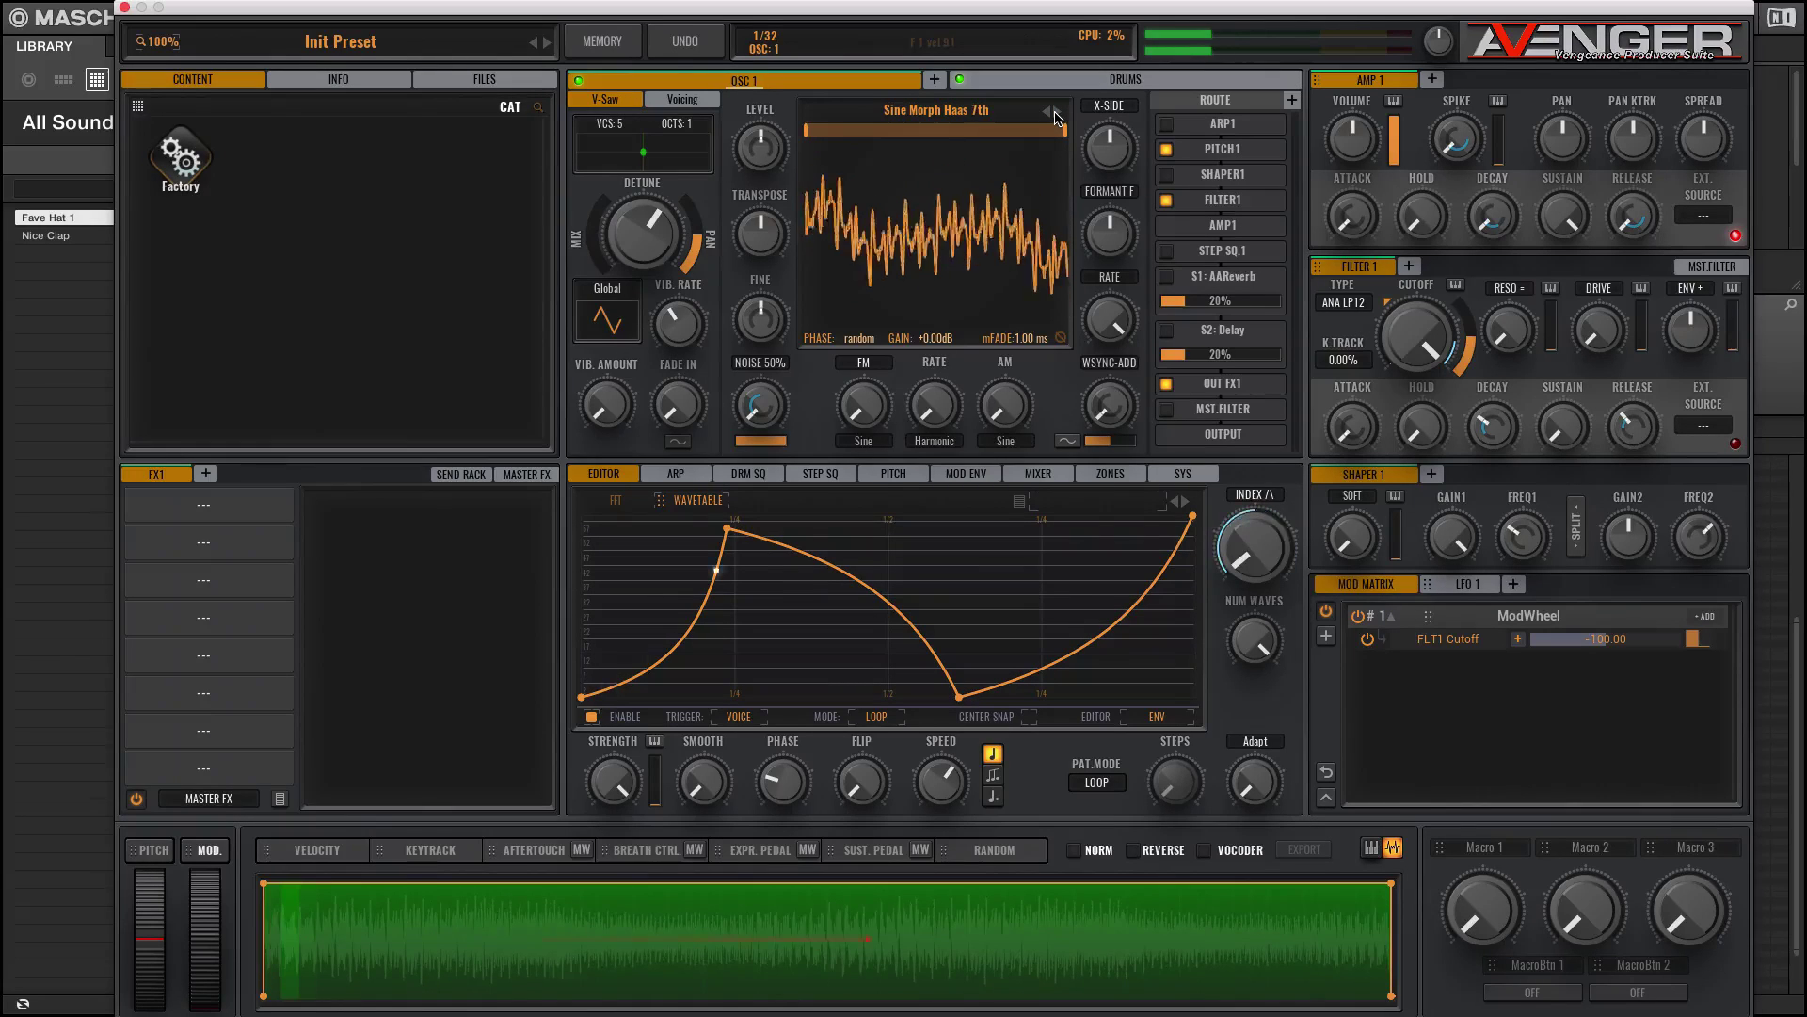
left_click(1058, 113)
left_click(1058, 113)
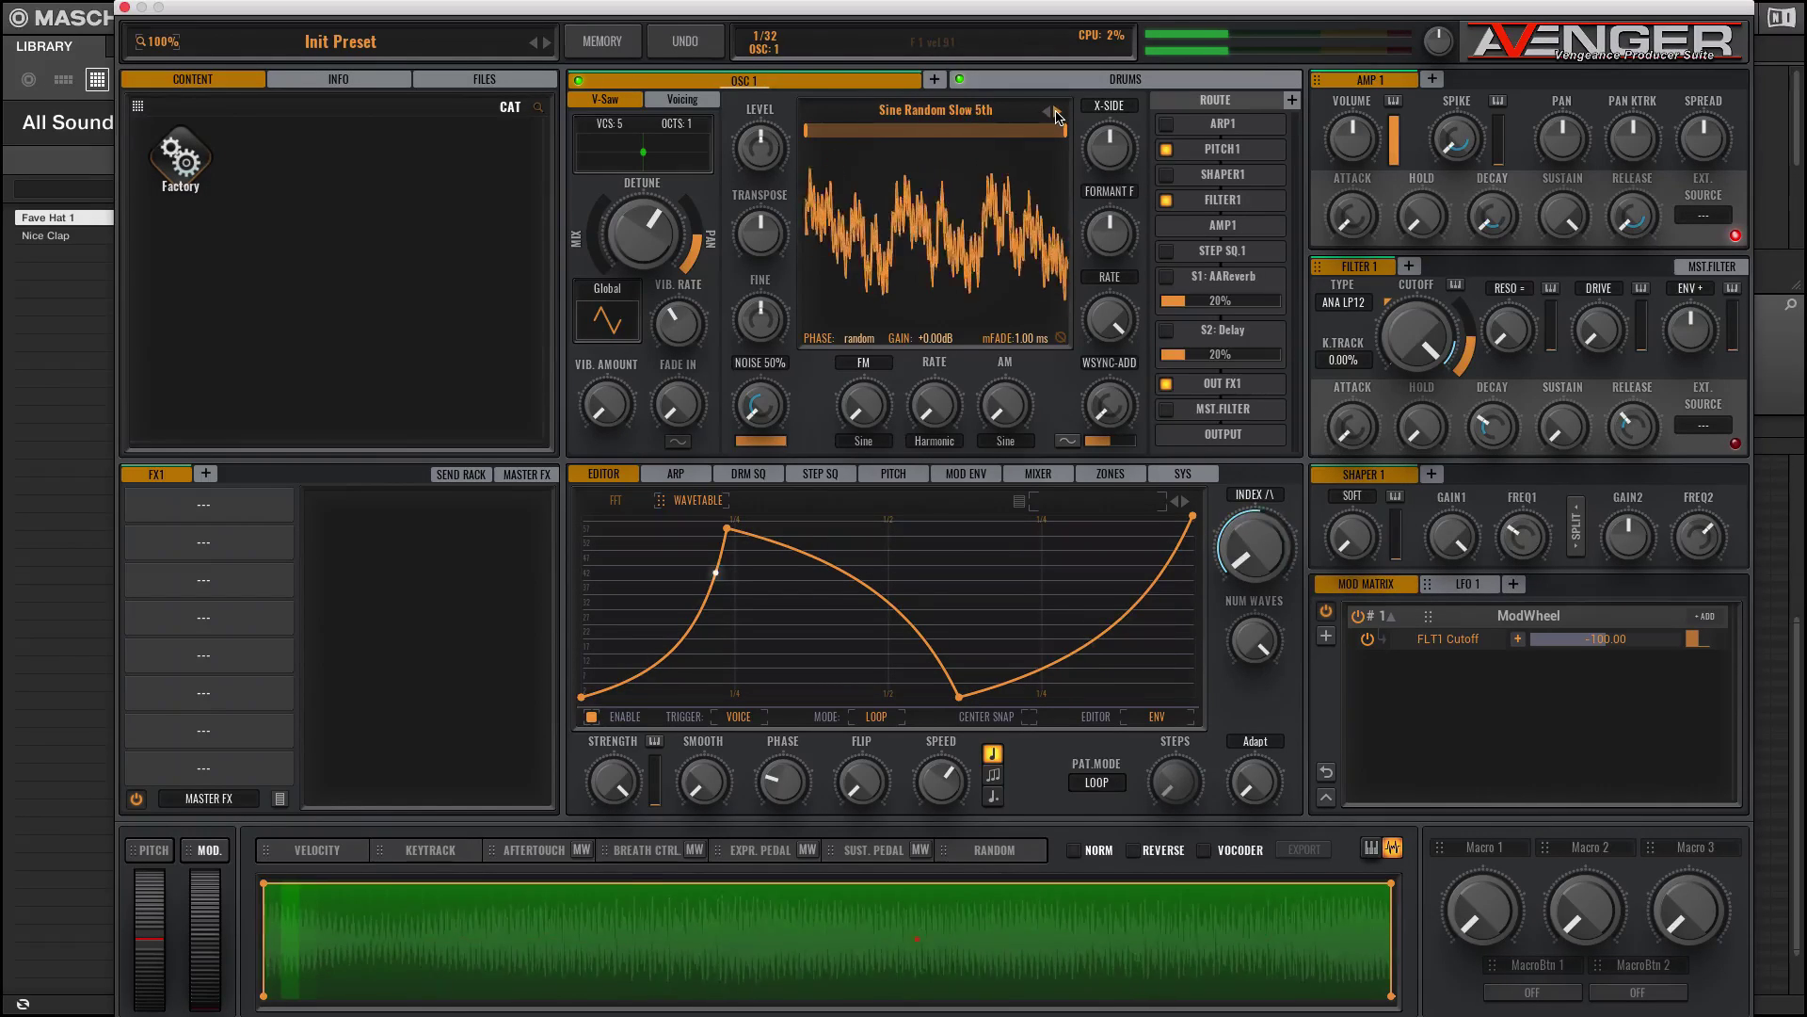
left_click(1058, 113)
left_click(1058, 113)
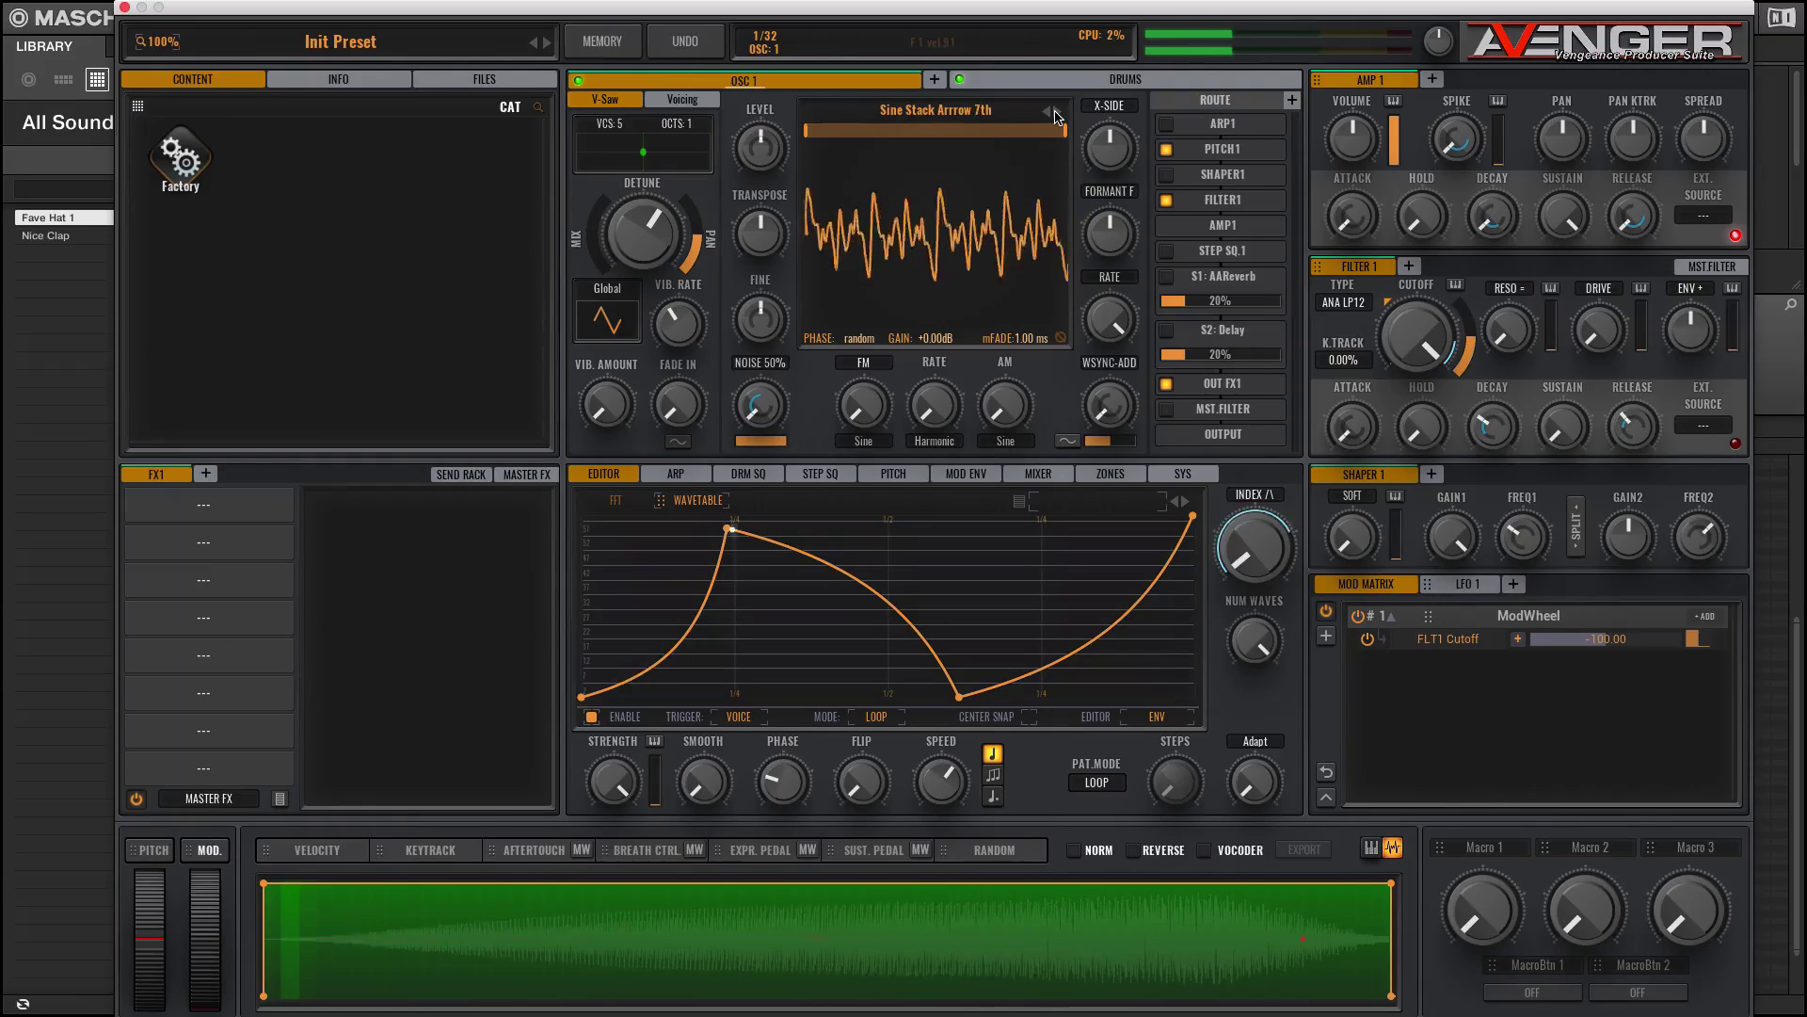